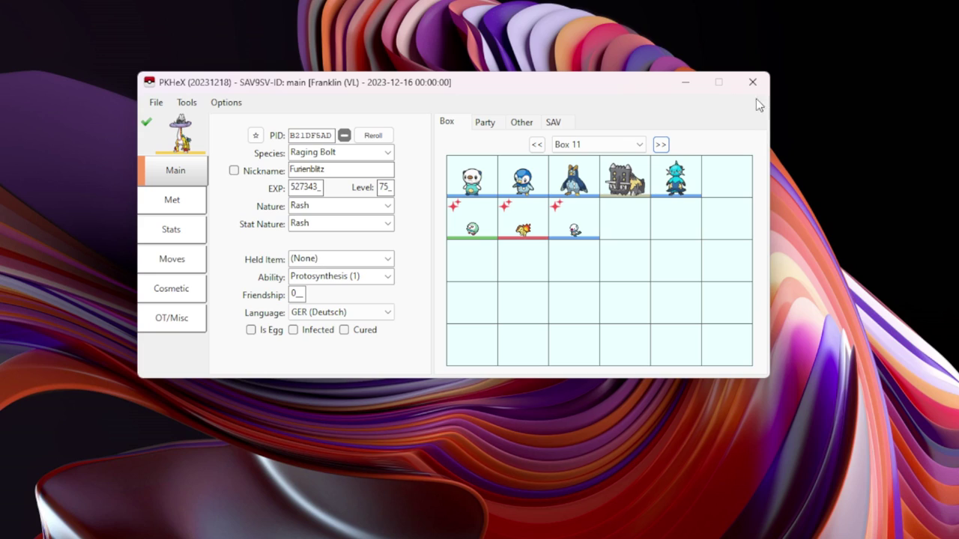
# Step: Set the trainer's Blueberry BP to 9999999 in the trainer data and save the change
pyautogui.click(561, 122)
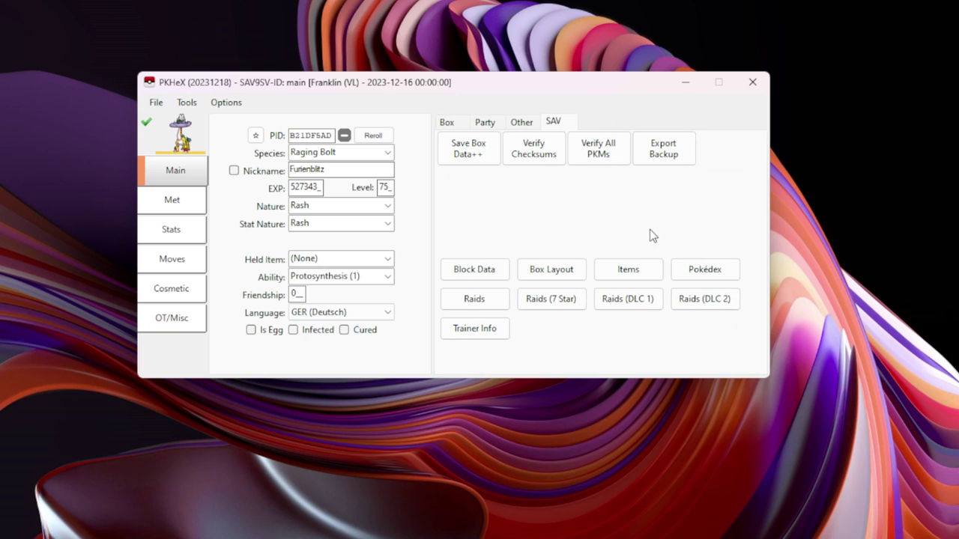
pyautogui.click(491, 328)
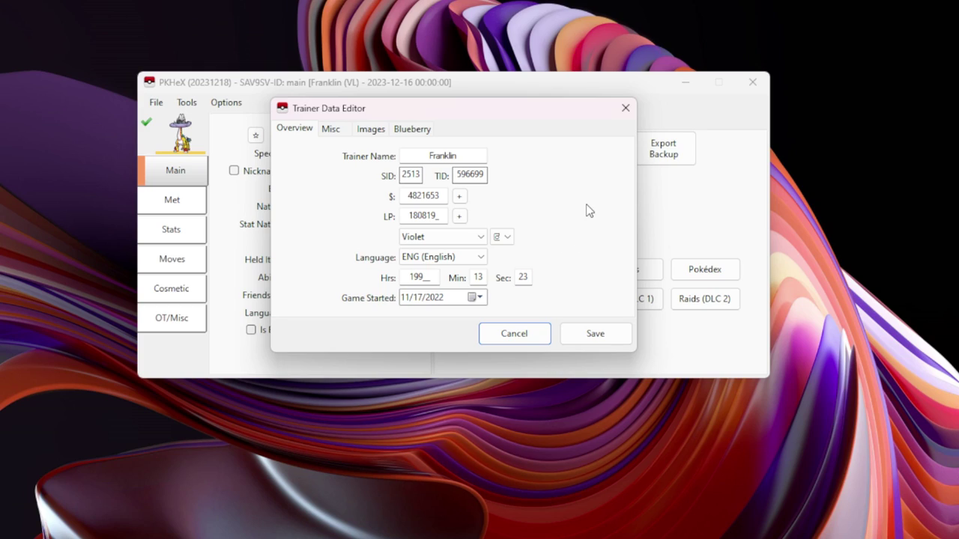
pyautogui.click(341, 132)
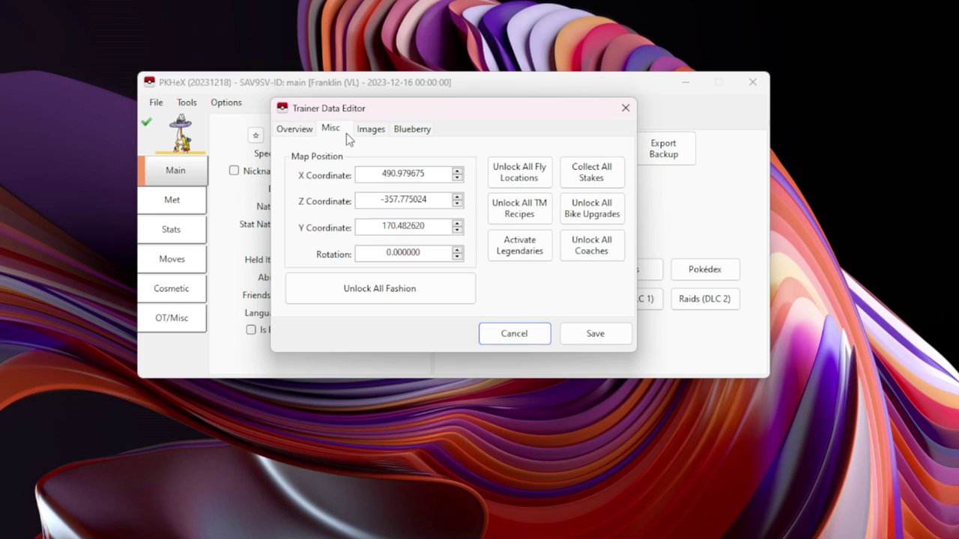
pyautogui.click(370, 131)
pyautogui.click(404, 130)
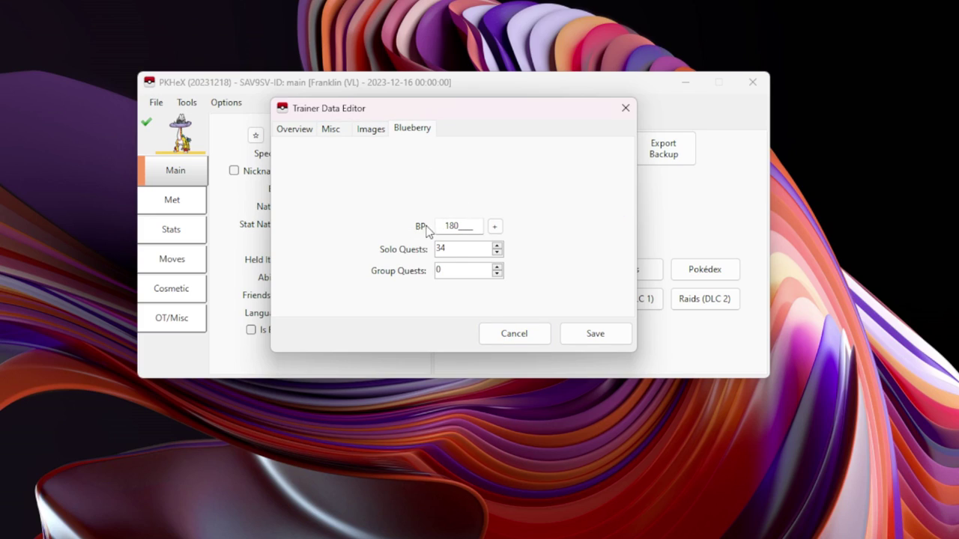
pyautogui.doubleClick(453, 227)
pyautogui.write('9999999')
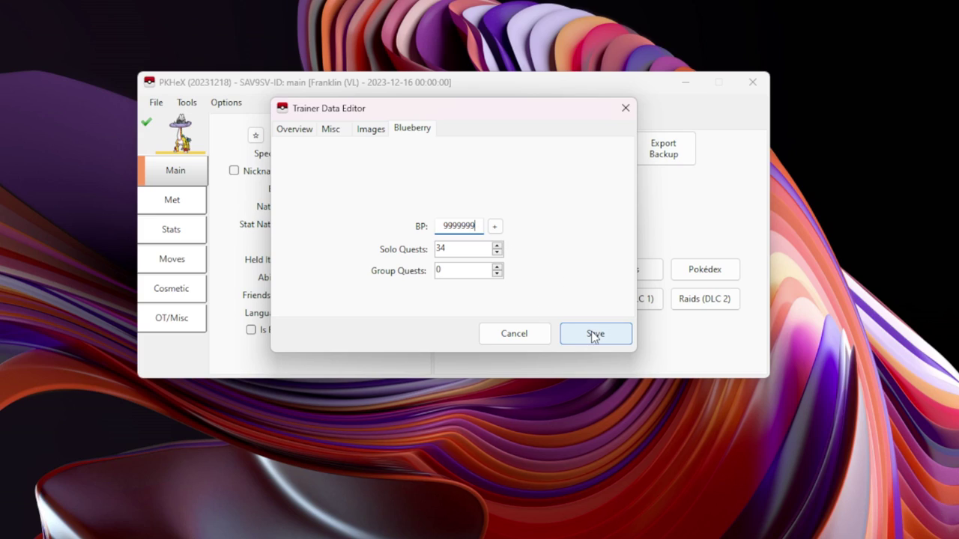
pyautogui.click(299, 132)
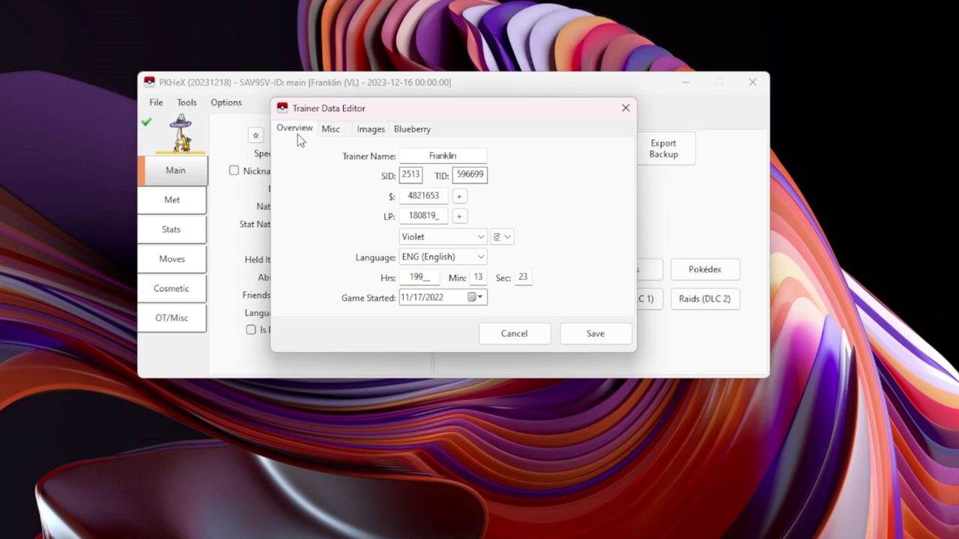
pyautogui.click(414, 132)
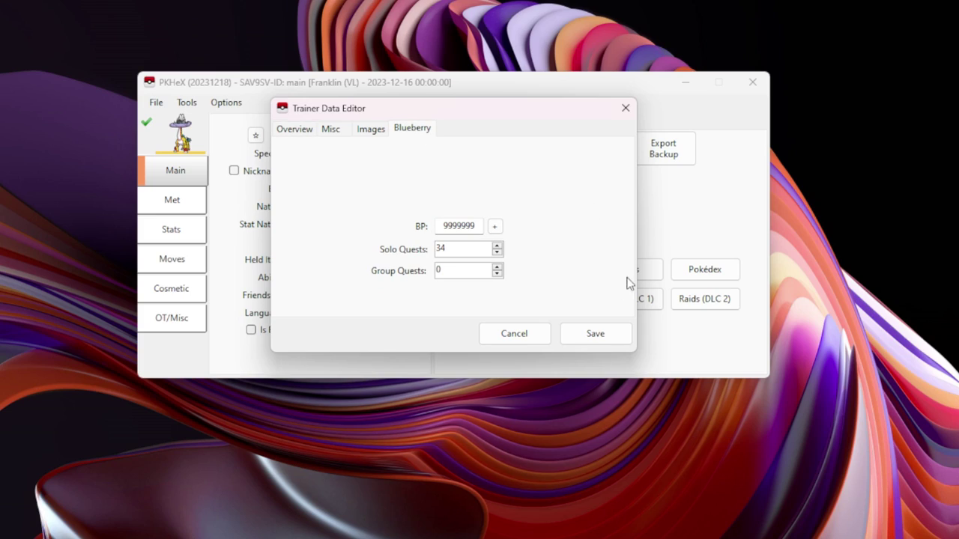
pyautogui.click(589, 341)
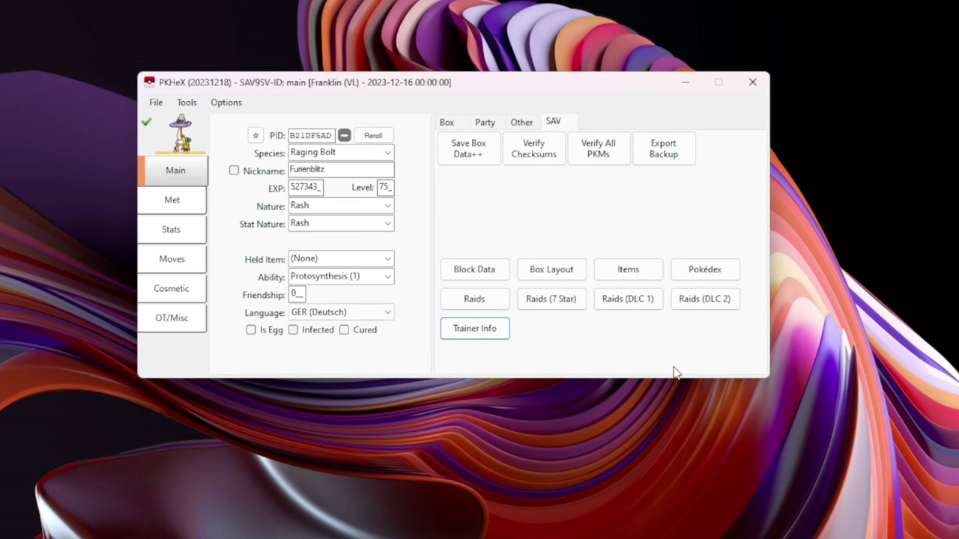
# Step: Examine the TM pouch in the item inventory through to its last entries, and close it without saving
pyautogui.click(642, 278)
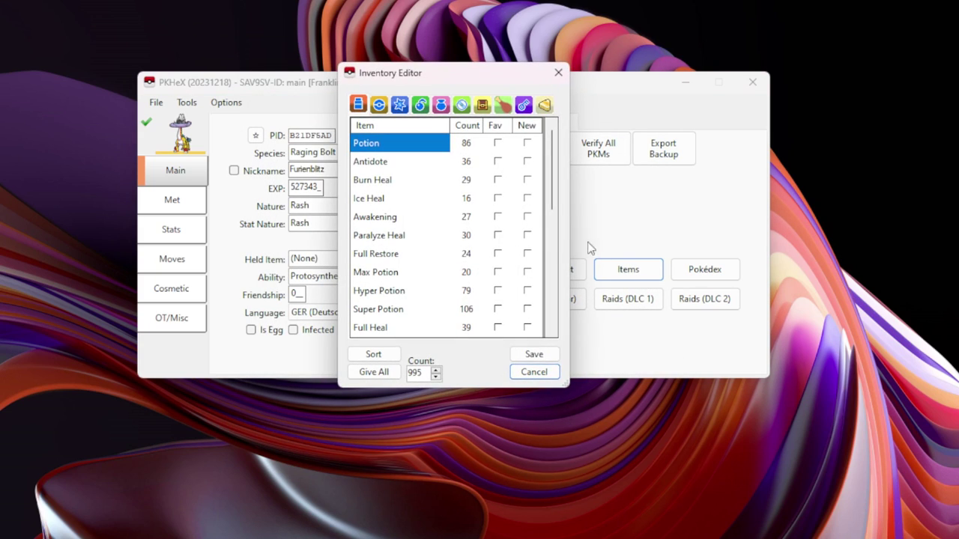
pyautogui.click(558, 72)
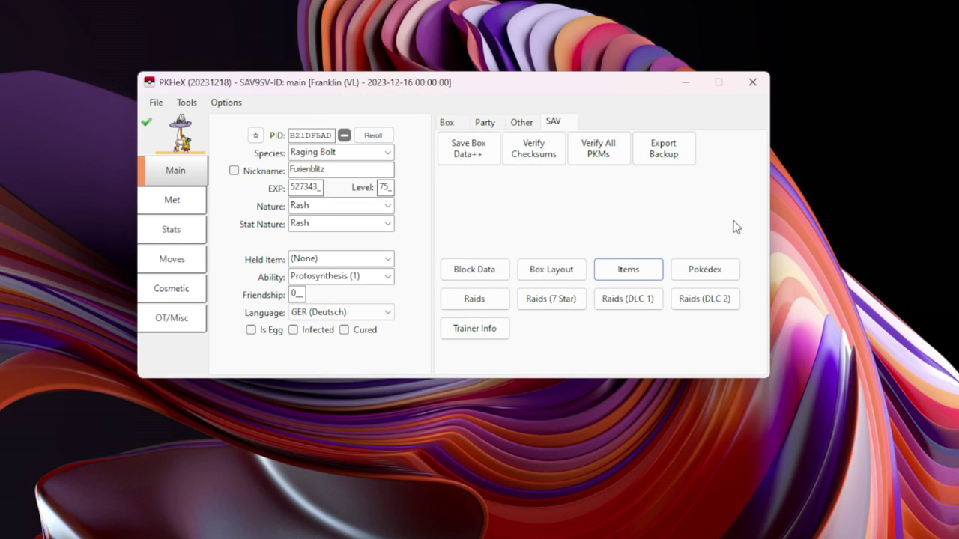
pyautogui.click(619, 274)
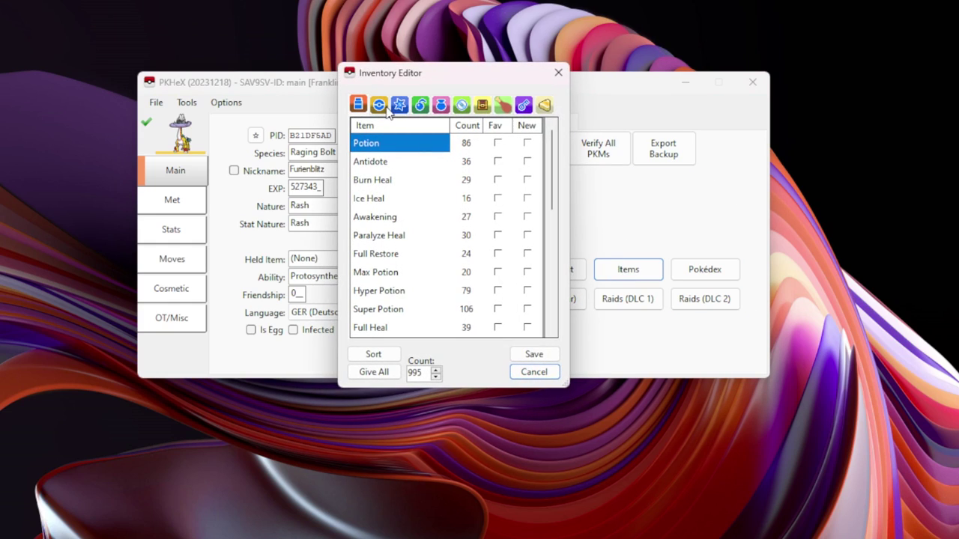
pyautogui.click(462, 105)
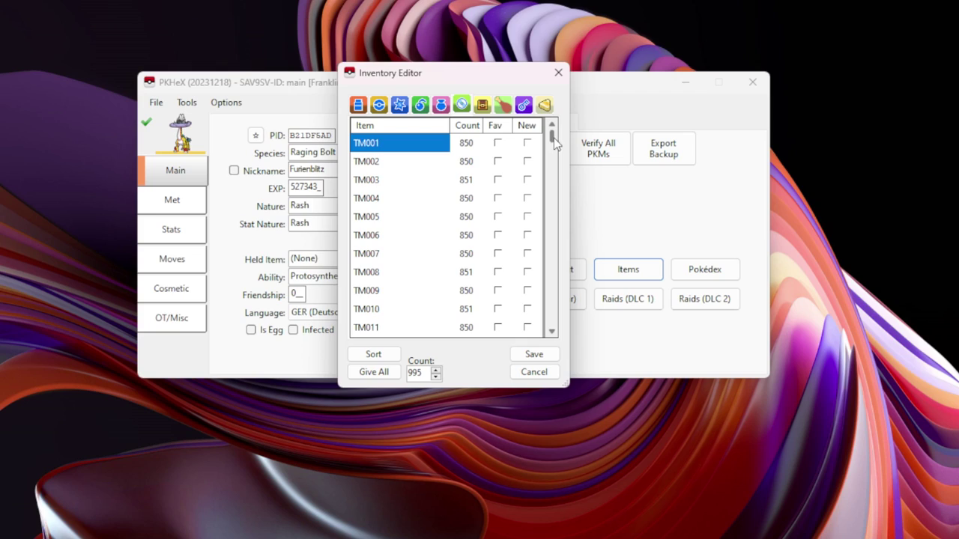
pyautogui.moveTo(551, 141); pyautogui.dragTo(545, 291)
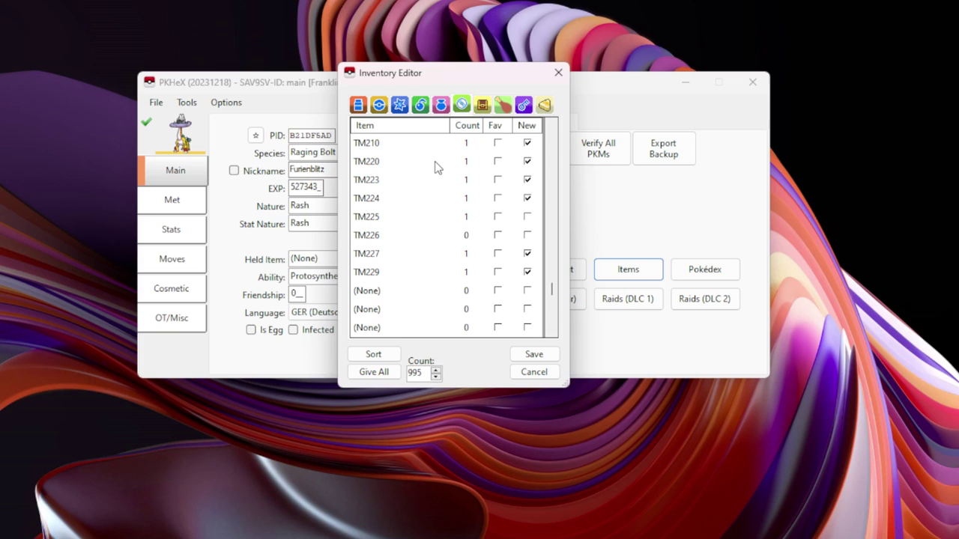
pyautogui.click(559, 74)
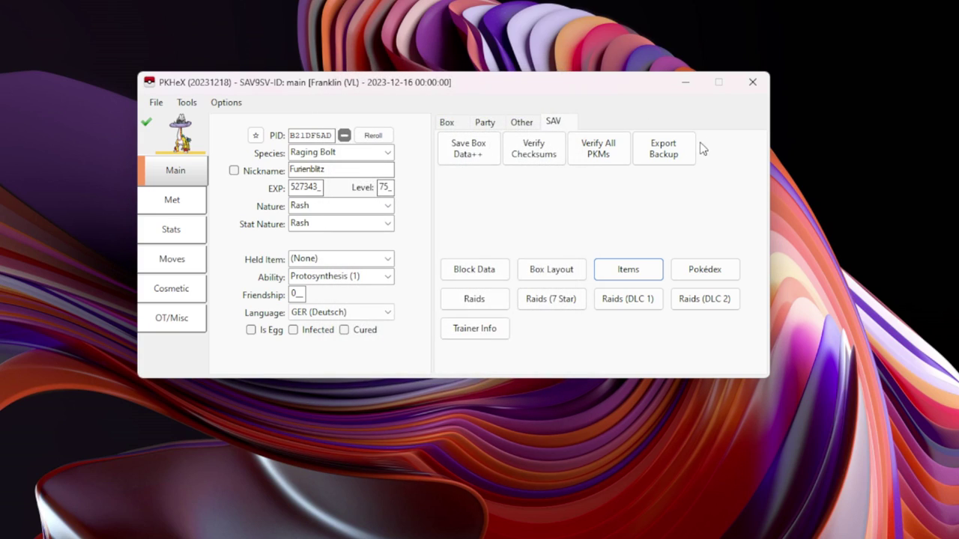
# Step: Return to the box view and search the Encounter Database for the species Iron Boulder
pyautogui.click(486, 123)
pyautogui.click(449, 123)
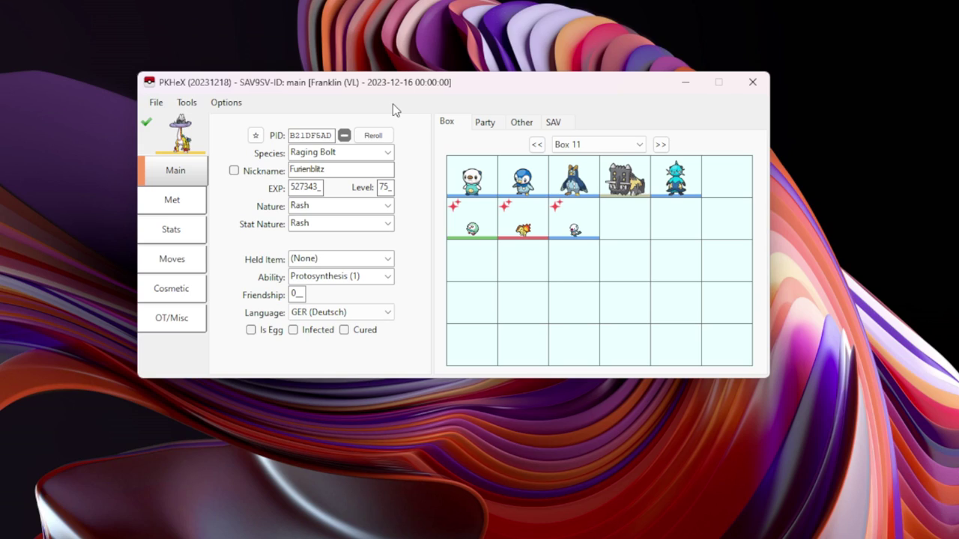
pyautogui.click(188, 102)
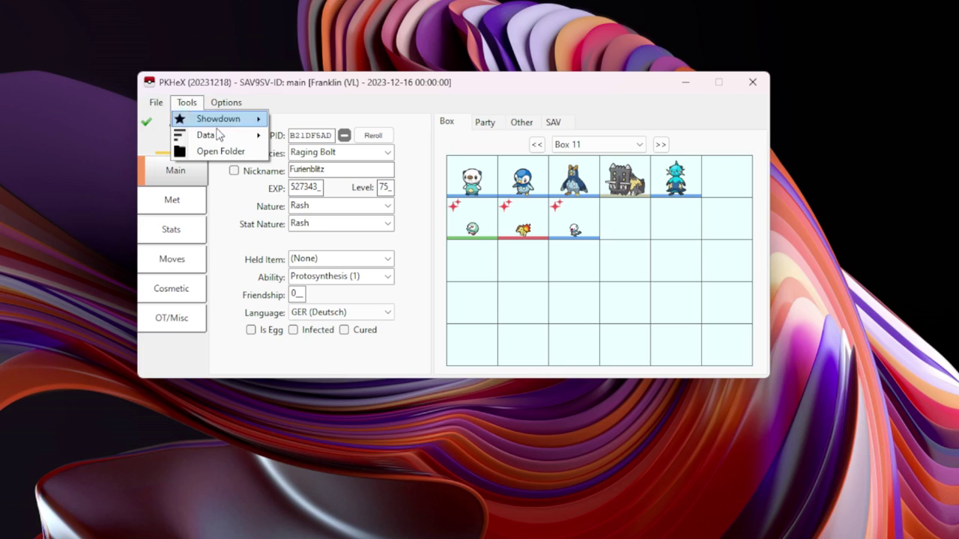
pyautogui.moveTo(230, 136)
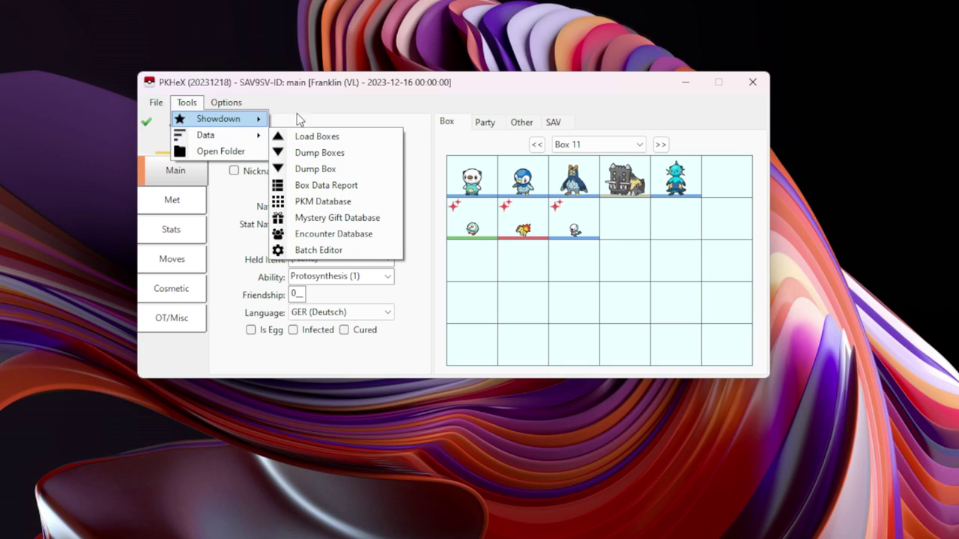
pyautogui.moveTo(255, 120)
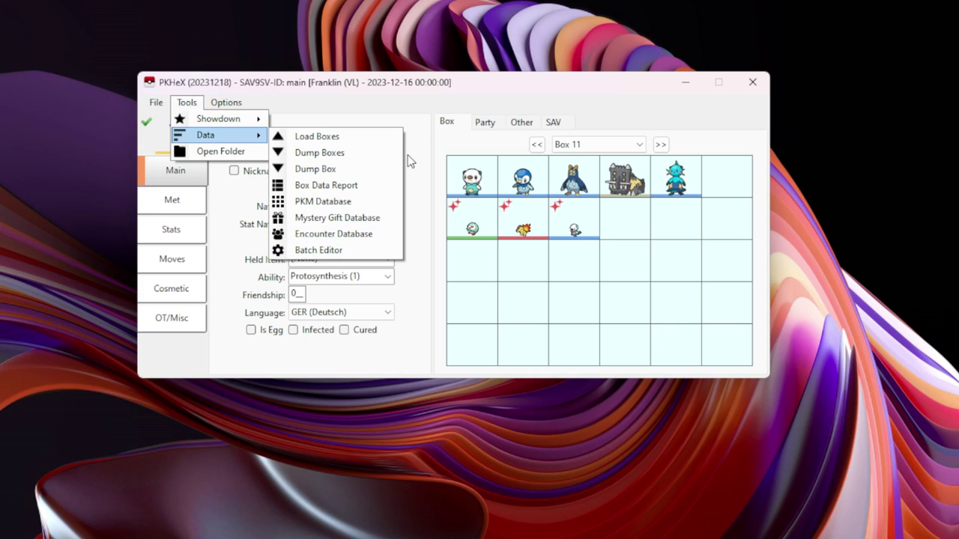
pyautogui.click(365, 237)
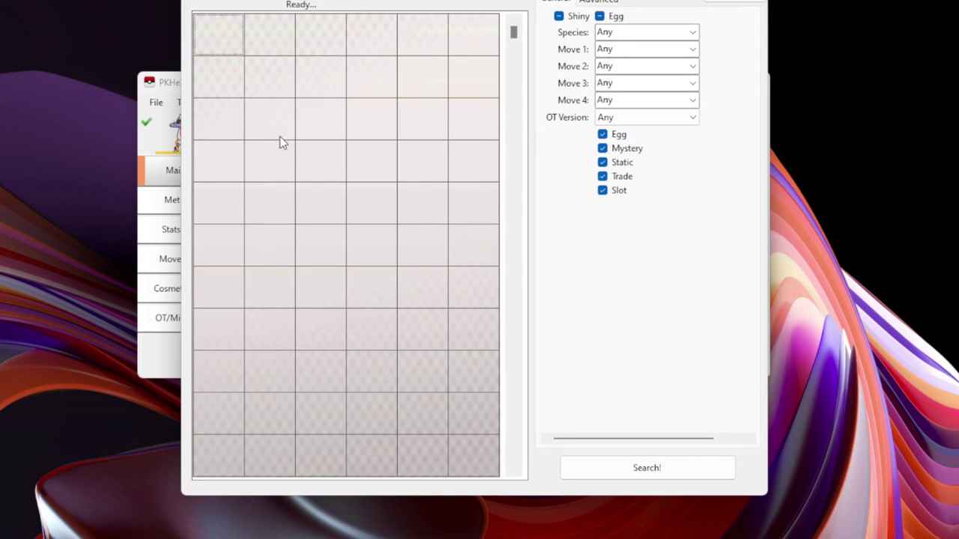
pyautogui.moveTo(481, 3); pyautogui.dragTo(445, 3)
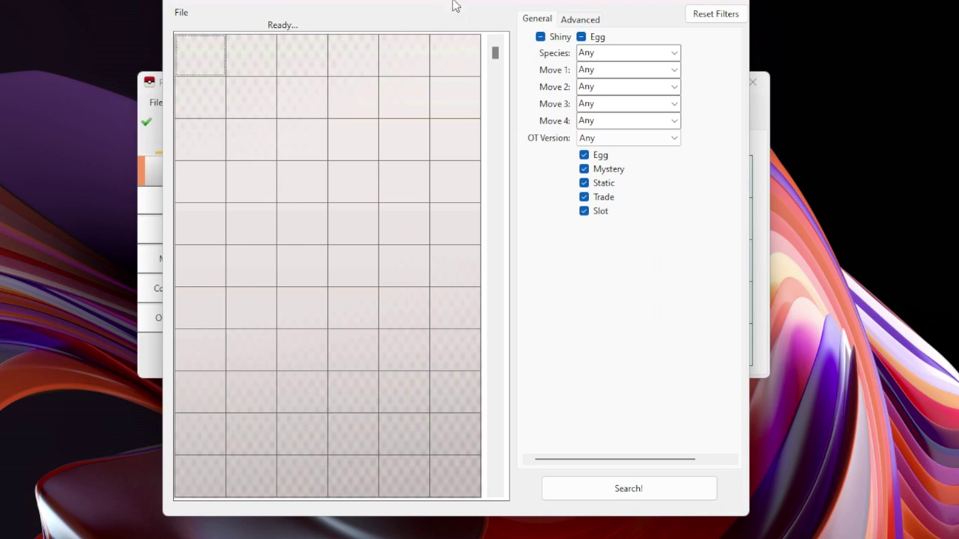
pyautogui.click(597, 52)
pyautogui.write('iron Boulder')
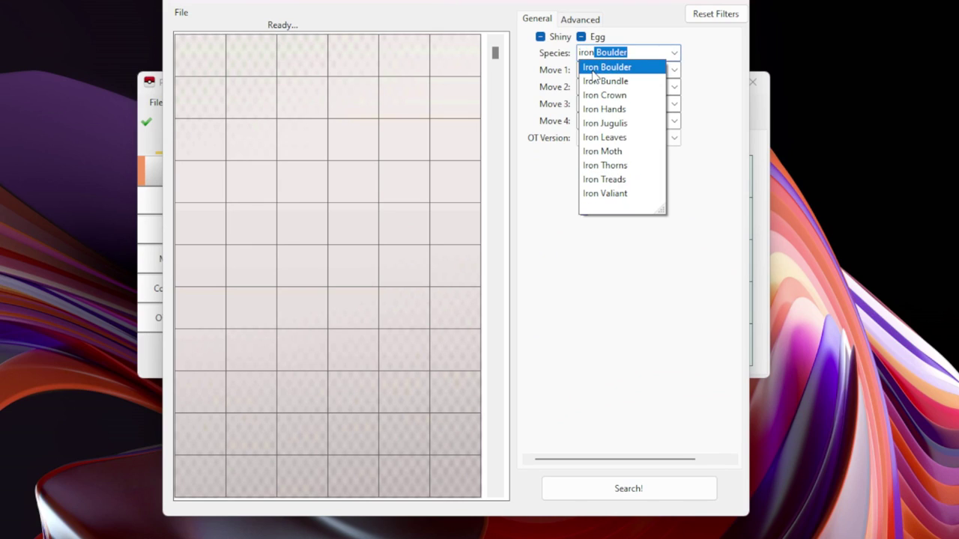
pyautogui.click(593, 69)
pyautogui.click(613, 489)
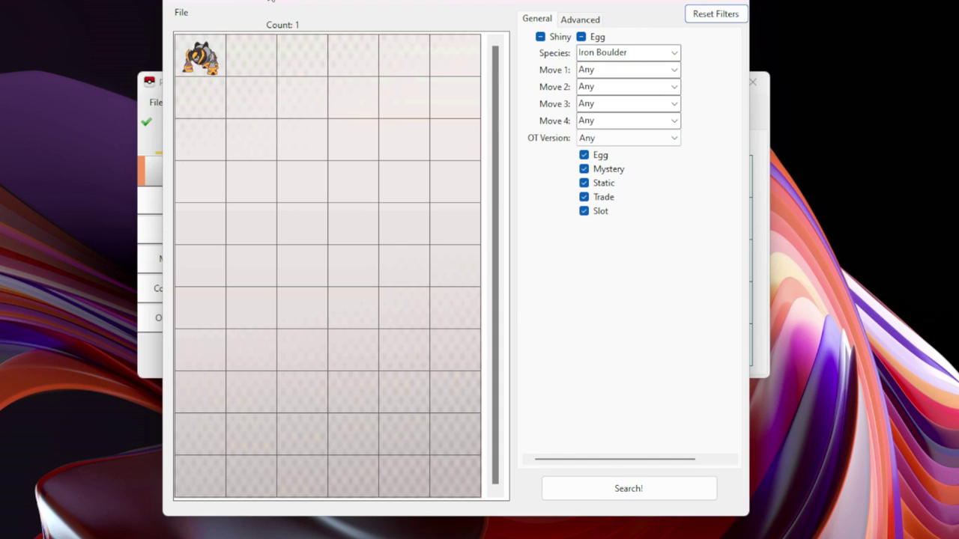
# Step: Load the found Iron Boulder encounter into the Pokémon editor and close the database
pyautogui.moveTo(272, 2); pyautogui.dragTo(283, 64)
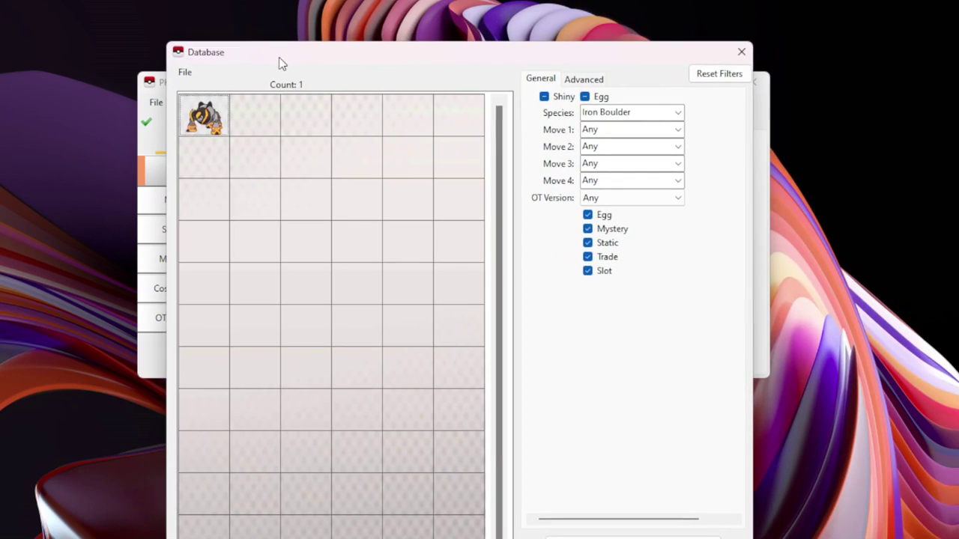
pyautogui.rightClick(207, 118)
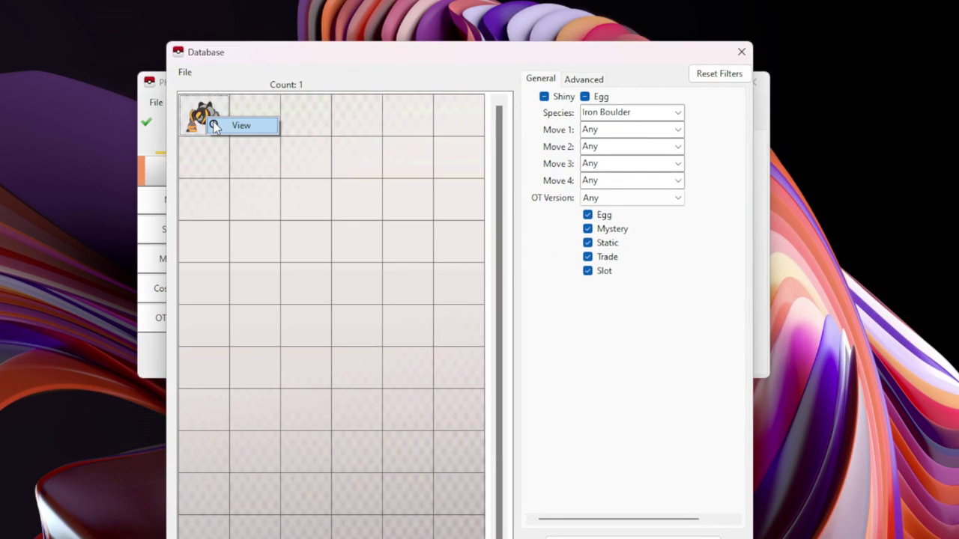
pyautogui.click(225, 126)
pyautogui.click(741, 52)
# Step: Place the Iron Boulder in the fourth and fifth slots of Box 11's second row and check its legality
pyautogui.moveTo(180, 134); pyautogui.dragTo(622, 217)
pyautogui.rightClick(675, 223)
pyautogui.click(690, 227)
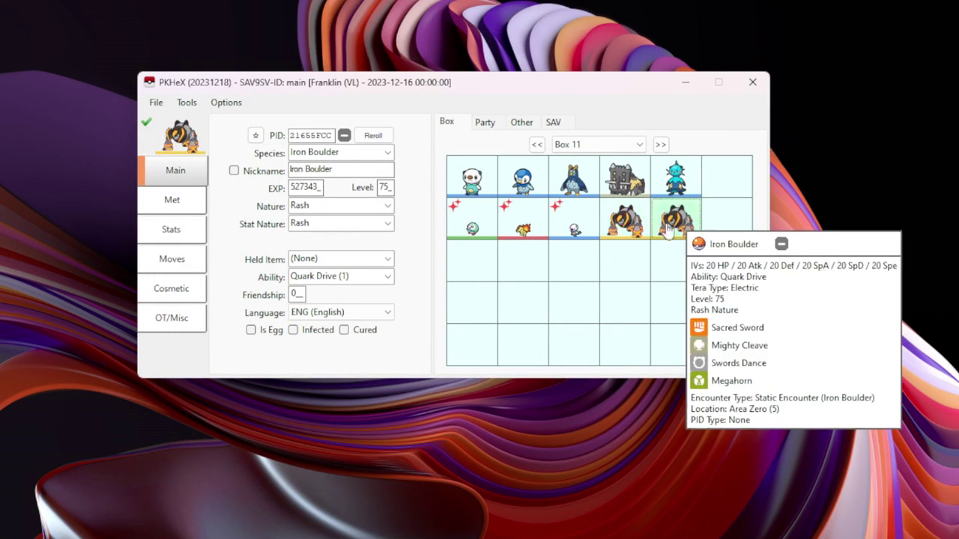
pyautogui.click(147, 122)
pyautogui.click(486, 291)
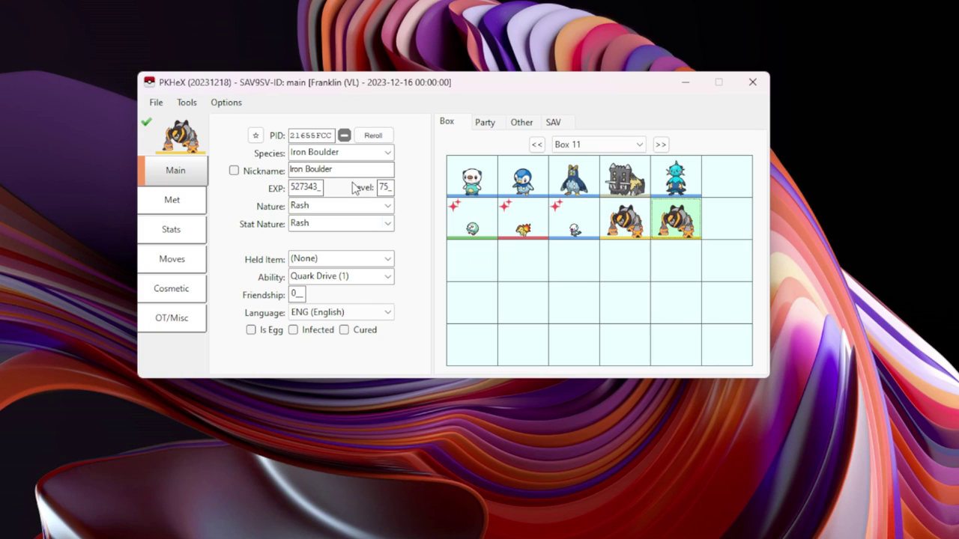
# Step: Search the Encounter Database for the species Iron Crown
pyautogui.click(186, 102)
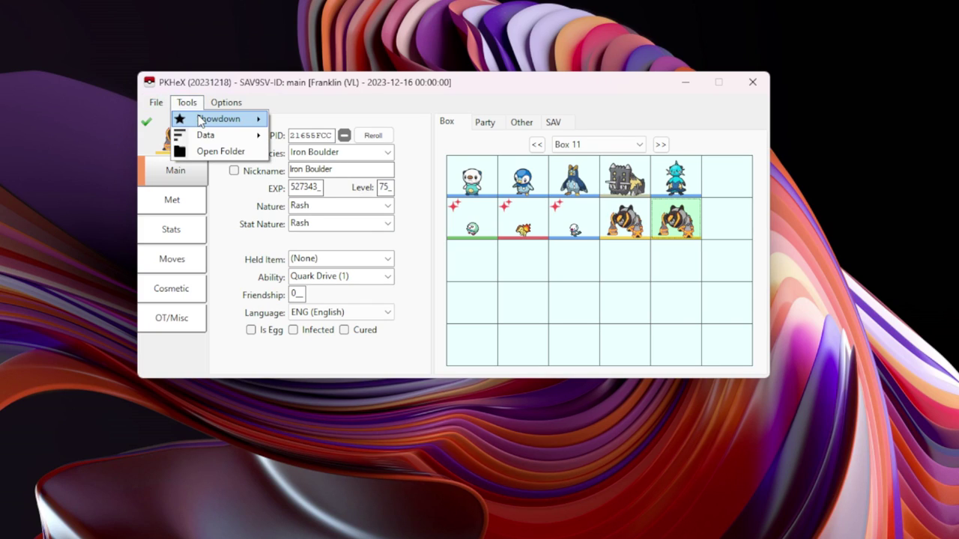
pyautogui.moveTo(202, 136)
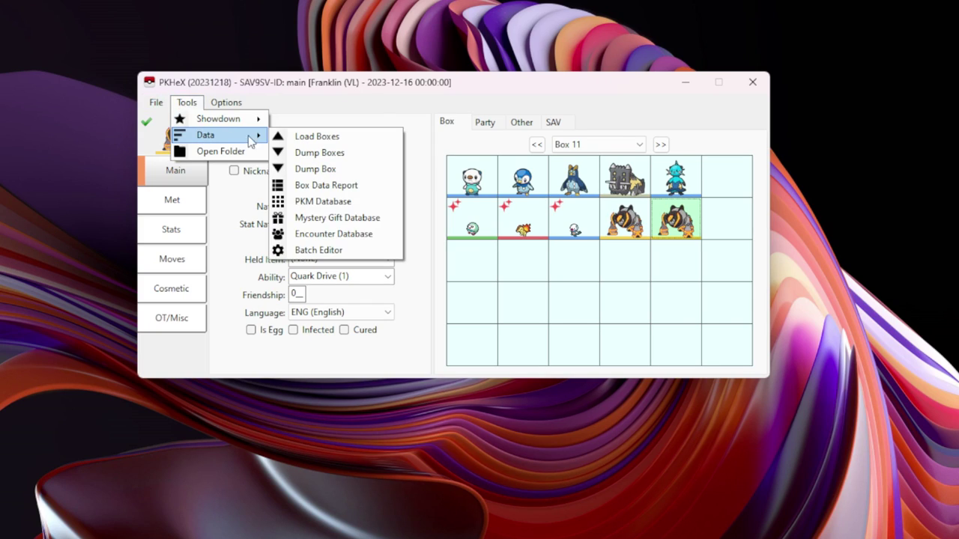
pyautogui.click(338, 237)
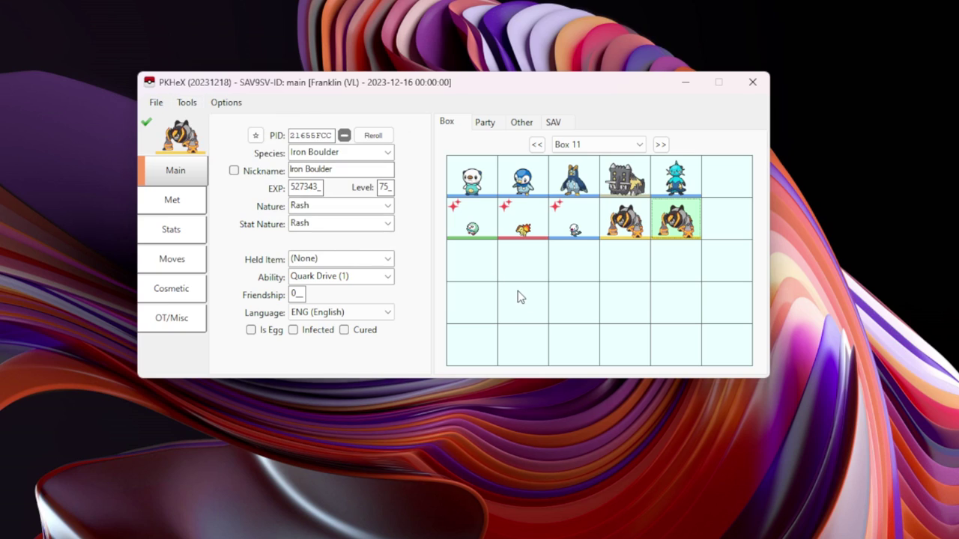
pyautogui.write('iron Boulder')
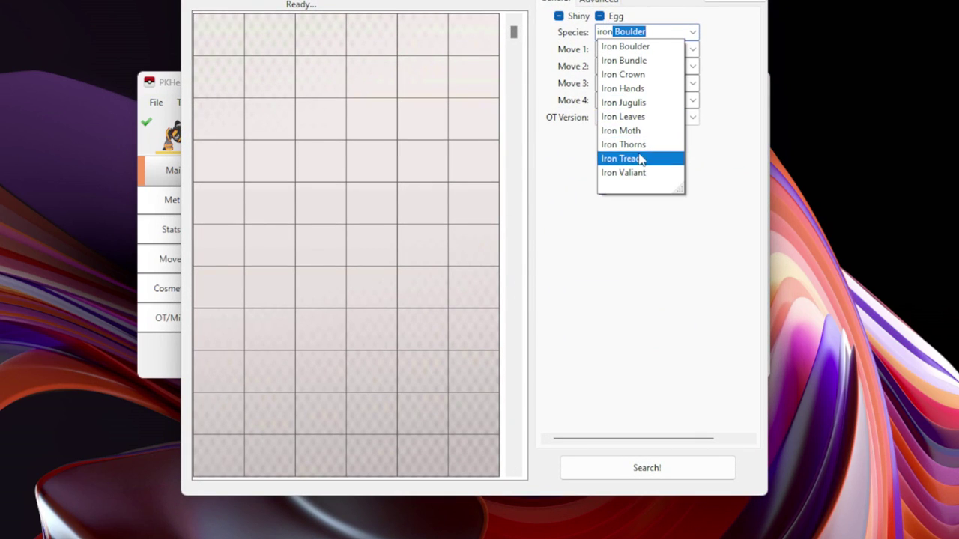
pyautogui.click(633, 75)
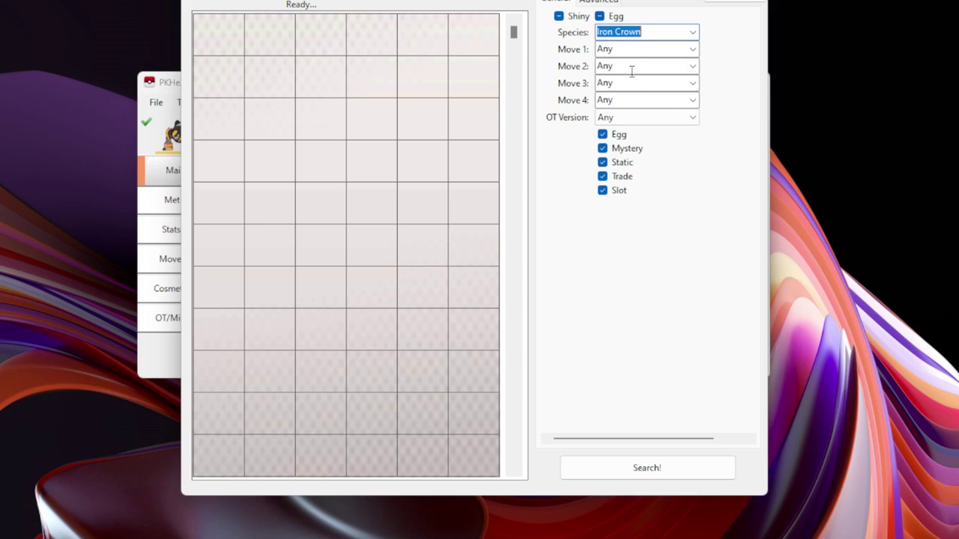
pyautogui.click(637, 460)
# Step: Load the found Iron Crown into the editor and place copies in the first two slots of Box 11's third row
pyautogui.rightClick(230, 43)
pyautogui.click(233, 47)
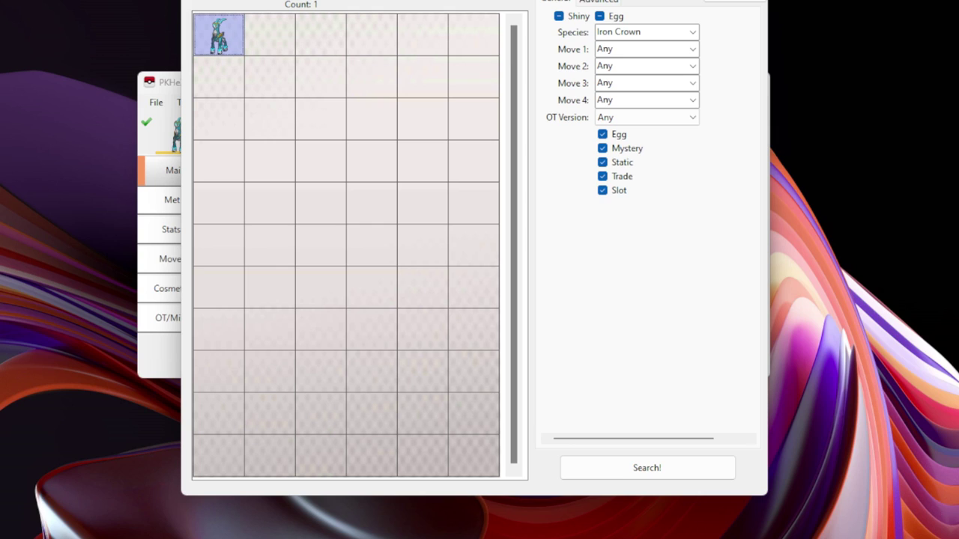
pyautogui.hotkey('alt', 'F4')
pyautogui.moveTo(180, 133); pyautogui.dragTo(470, 259)
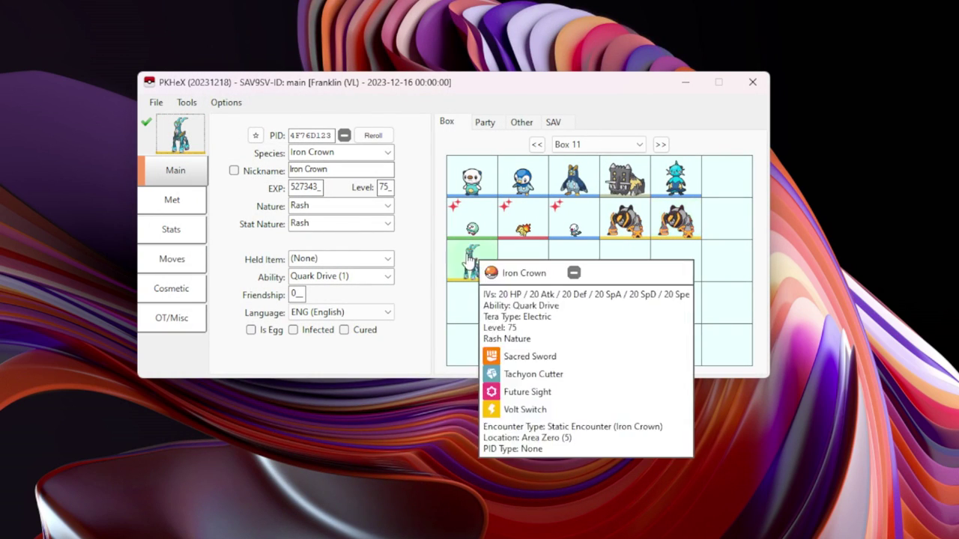
pyautogui.moveTo(188, 138); pyautogui.dragTo(523, 258)
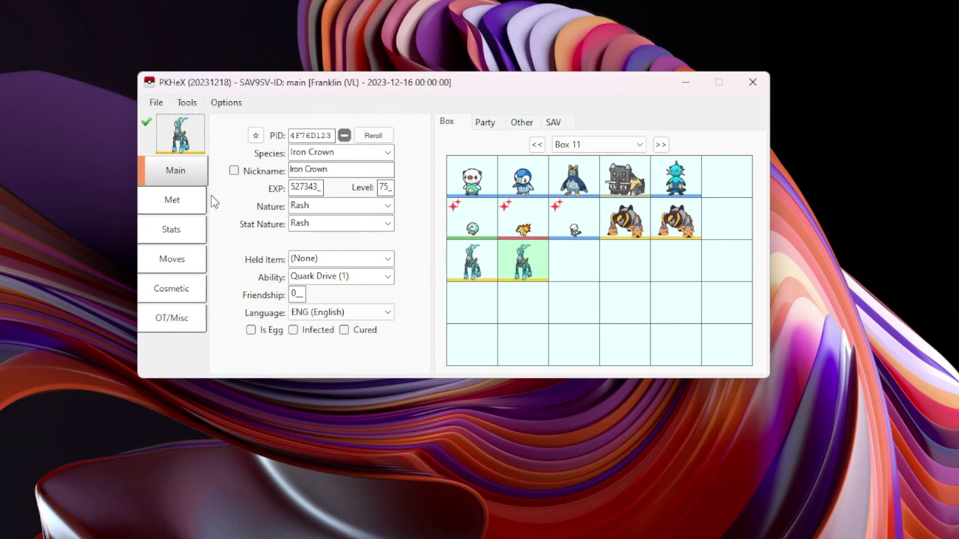
# Step: Change the ball of the Iron Crown in the editor to a Beast Ball
pyautogui.click(175, 204)
pyautogui.click(254, 187)
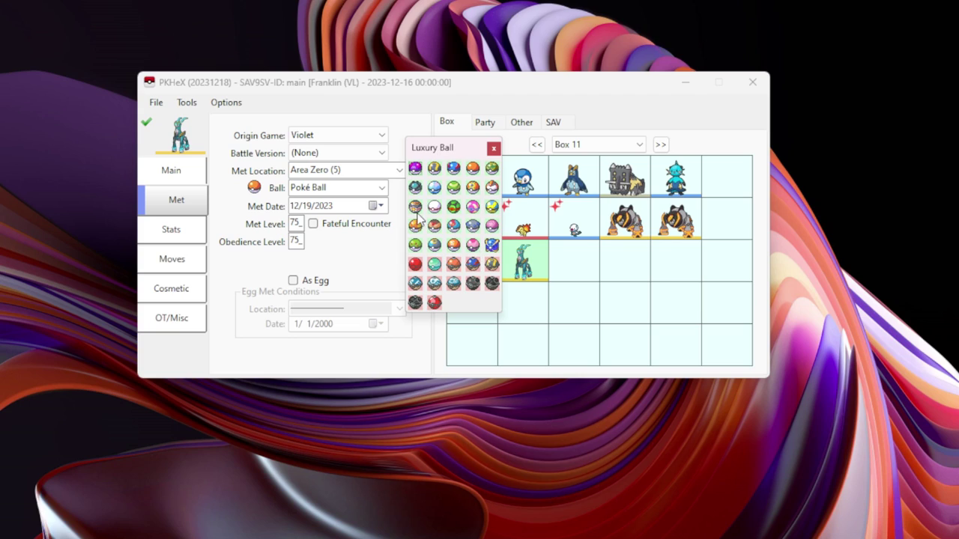
pyautogui.click(491, 244)
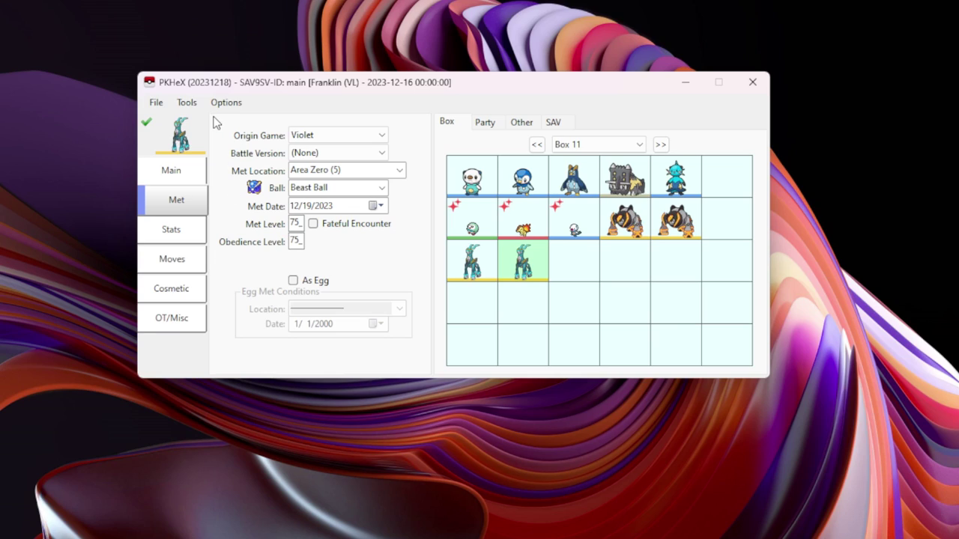
# Step: Search the Encounter Database for the species Gouging Fire
pyautogui.click(177, 103)
pyautogui.moveTo(225, 137)
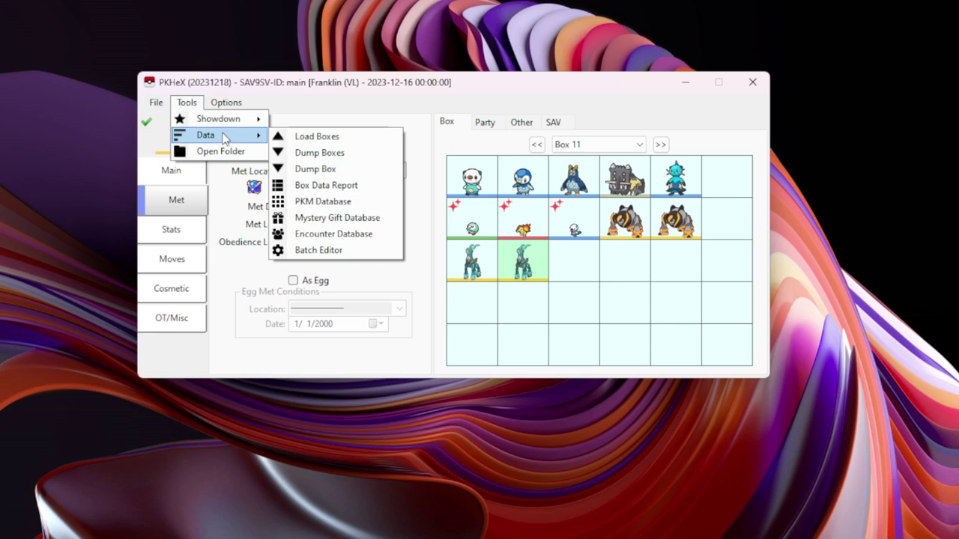
pyautogui.click(377, 244)
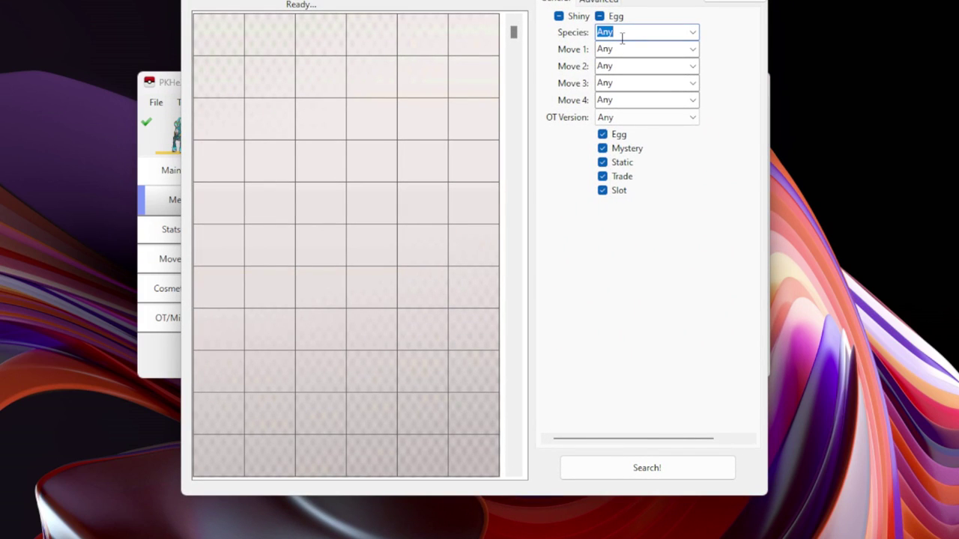
pyautogui.write('gouging Fire')
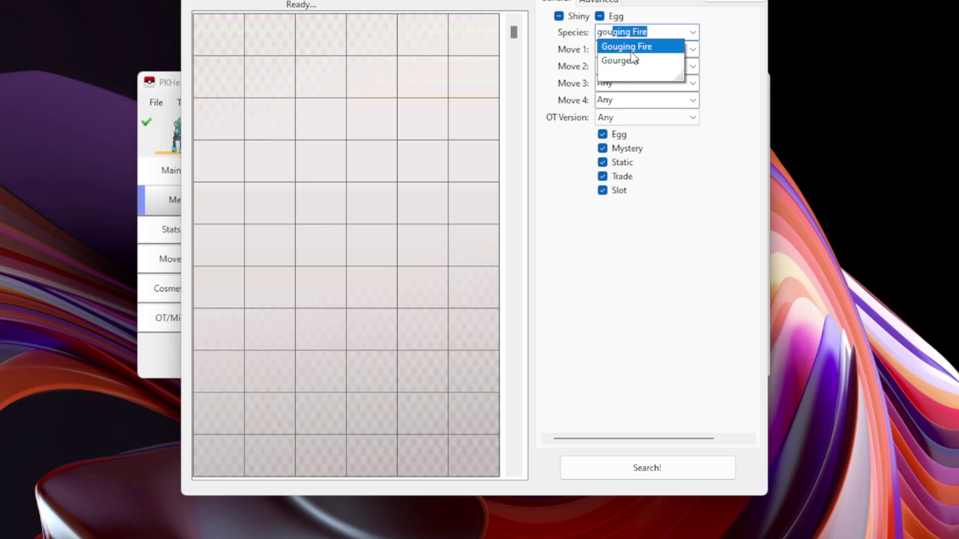
pyautogui.press('Return')
pyautogui.click(637, 473)
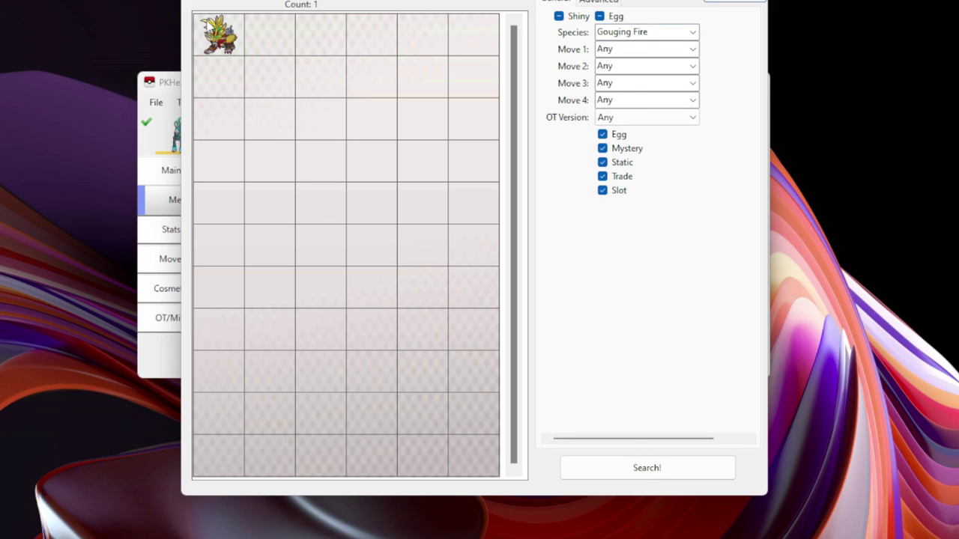
# Step: Load the found Gouging Fire into the editor and place it in the third slot of Box 11's third row
pyautogui.rightClick(205, 26)
pyautogui.click(236, 41)
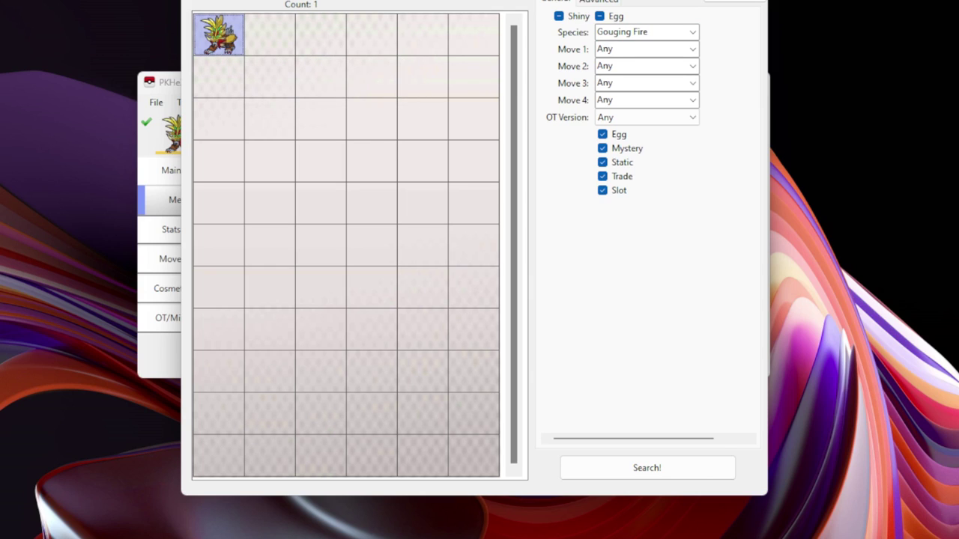
pyautogui.hotkey('alt', 'F4')
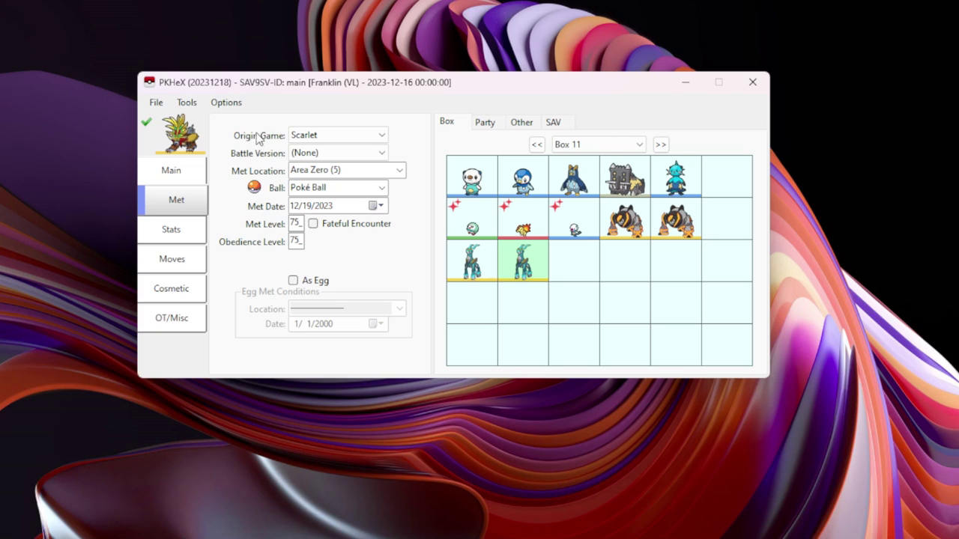
pyautogui.click(173, 321)
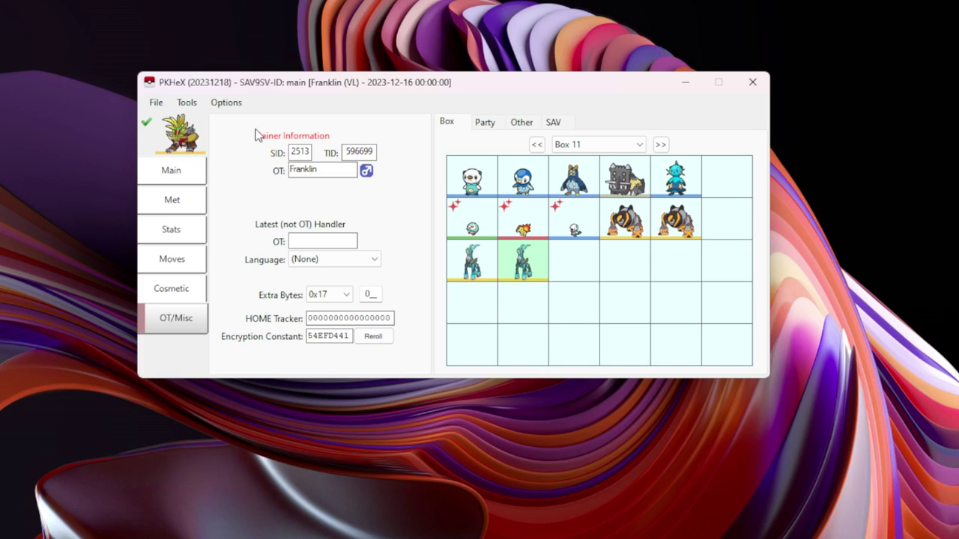
pyautogui.click(198, 172)
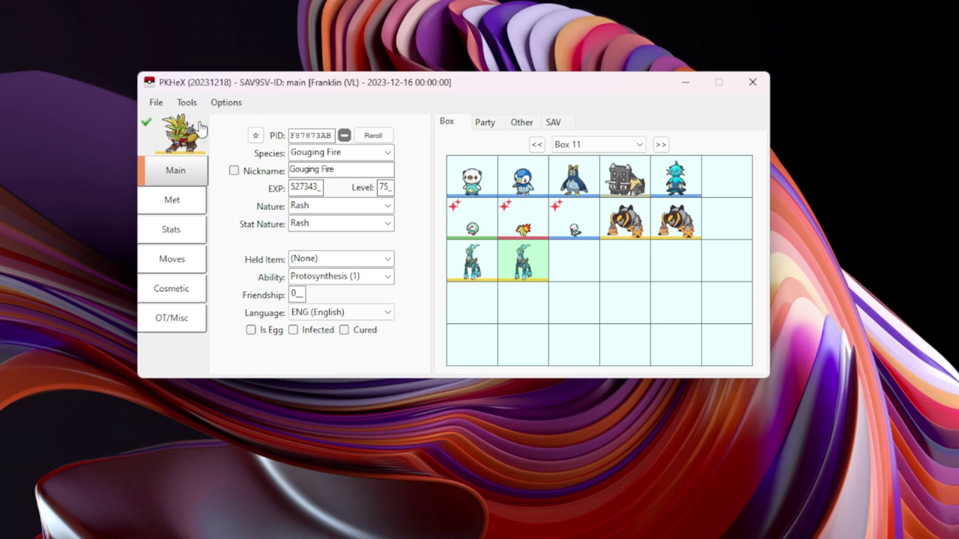
pyautogui.moveTo(201, 128); pyautogui.dragTo(573, 262)
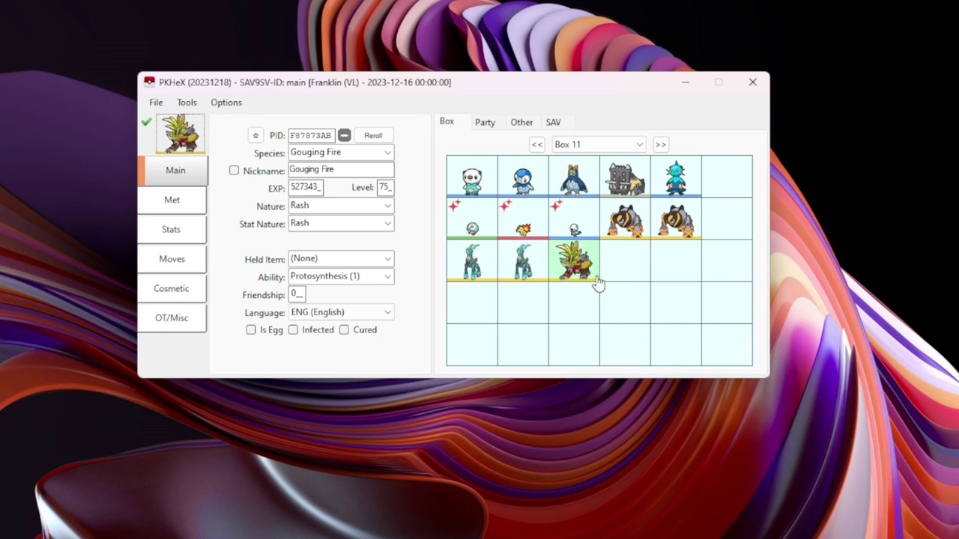
pyautogui.moveTo(569, 266)
pyautogui.click(189, 105)
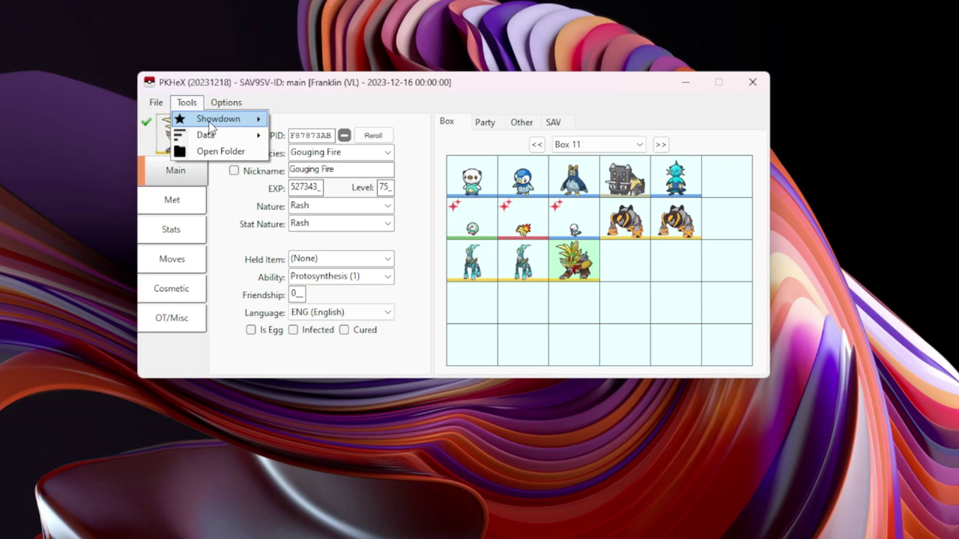
pyautogui.moveTo(209, 122)
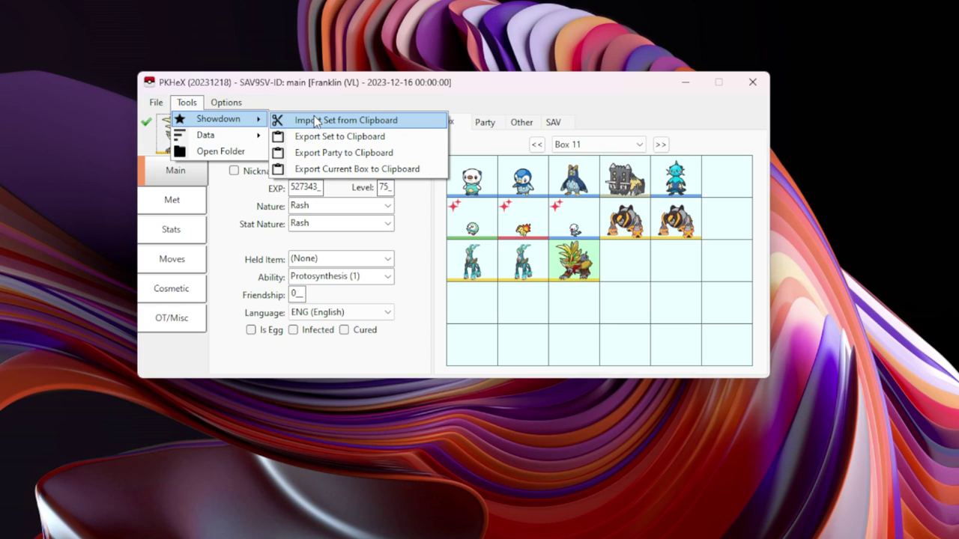
pyautogui.click(294, 120)
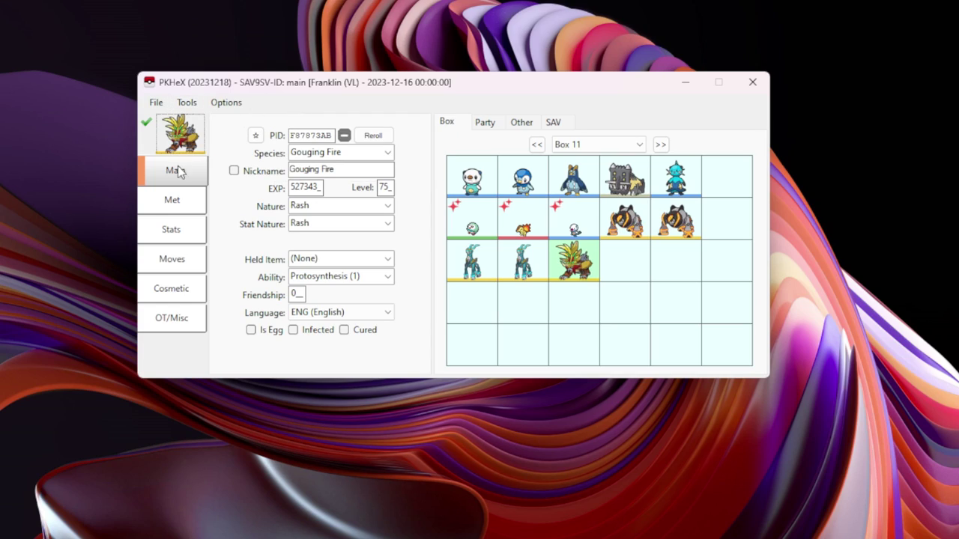
# Step: Search the Encounter Database for the species Raging Bolt
pyautogui.click(187, 102)
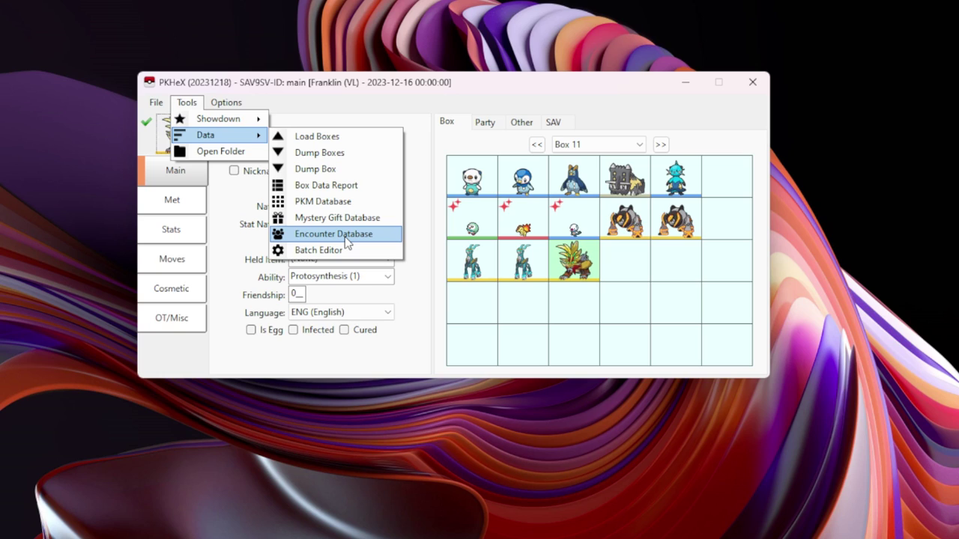
pyautogui.click(345, 238)
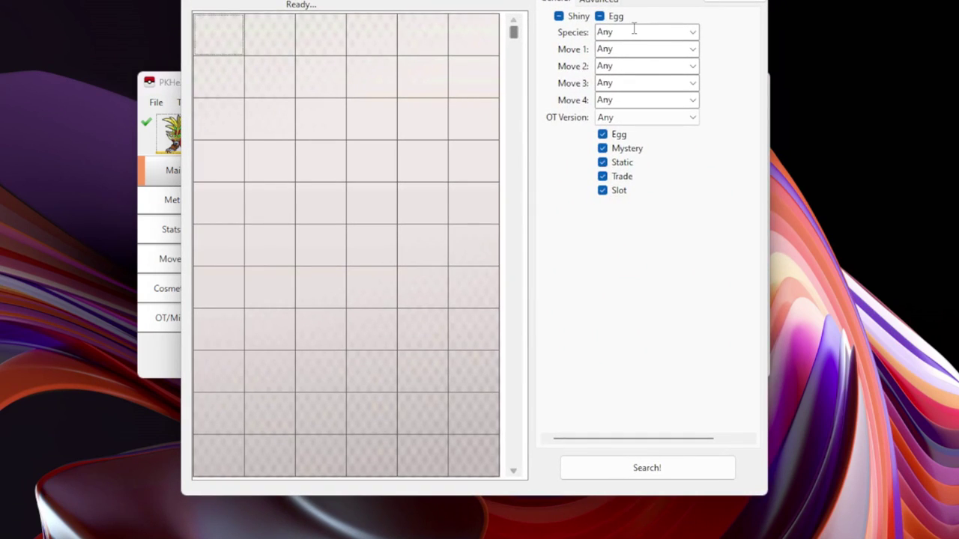
pyautogui.write('raging Bolt')
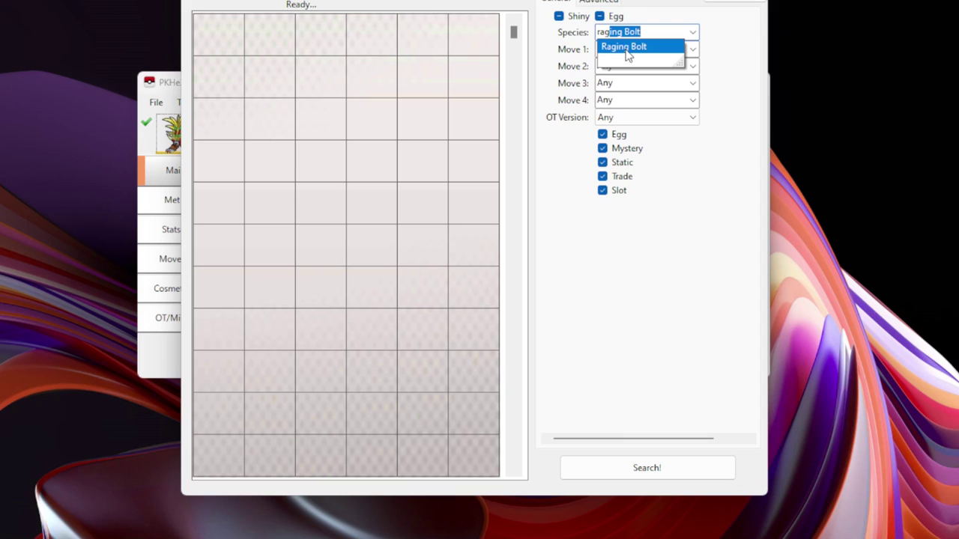
pyautogui.click(628, 56)
pyautogui.click(645, 467)
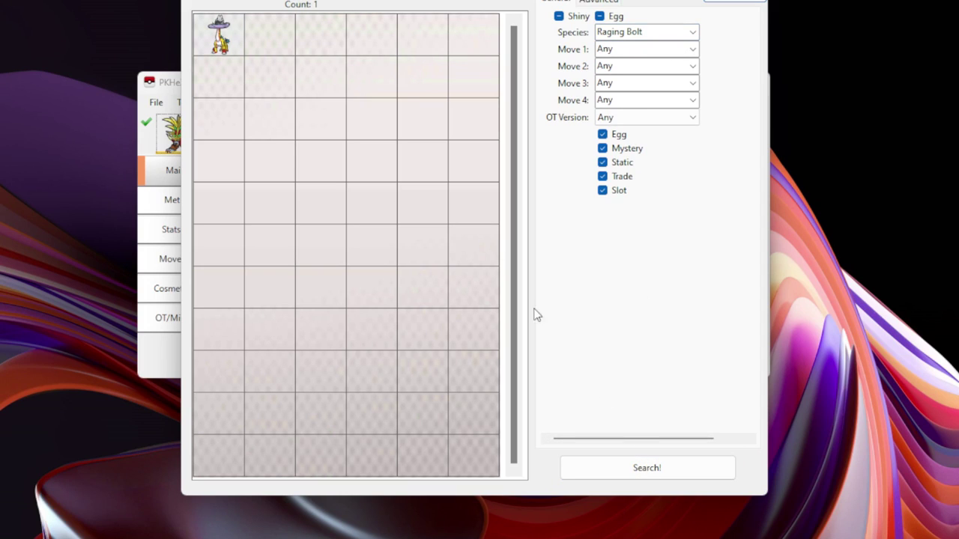
# Step: Load the found Raging Bolt into the editor and place it in the fourth slot of Box 11's third row
pyautogui.rightClick(228, 41)
pyautogui.click(245, 48)
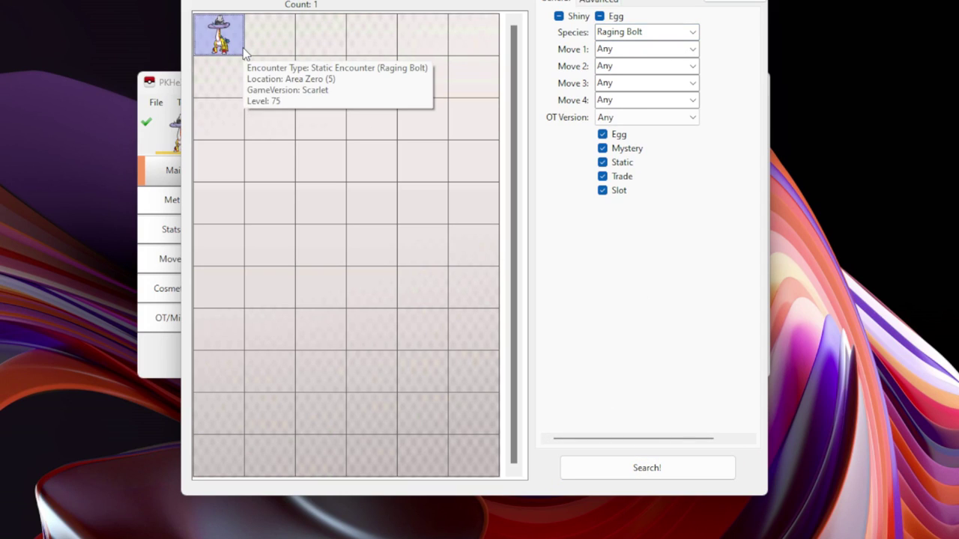
pyautogui.click(749, 1)
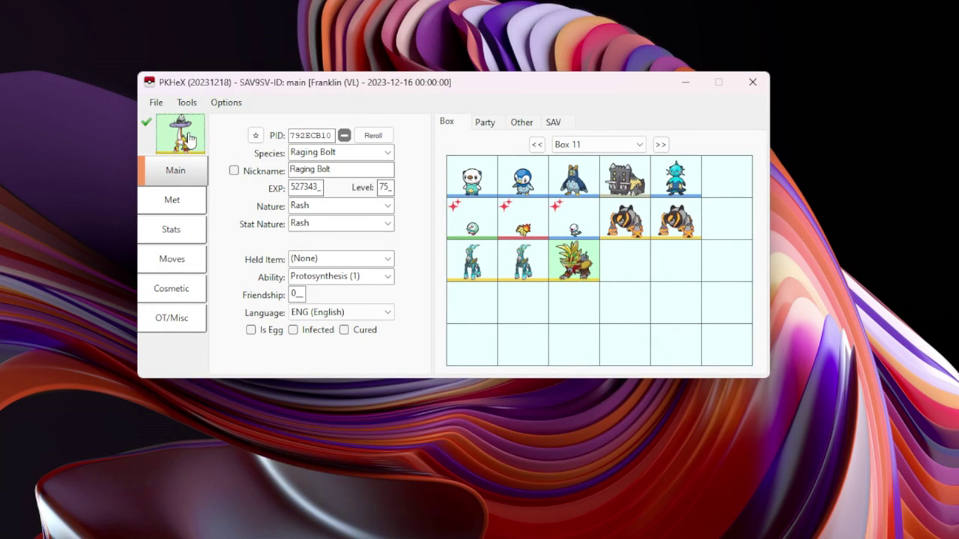
pyautogui.moveTo(190, 138); pyautogui.dragTo(622, 262)
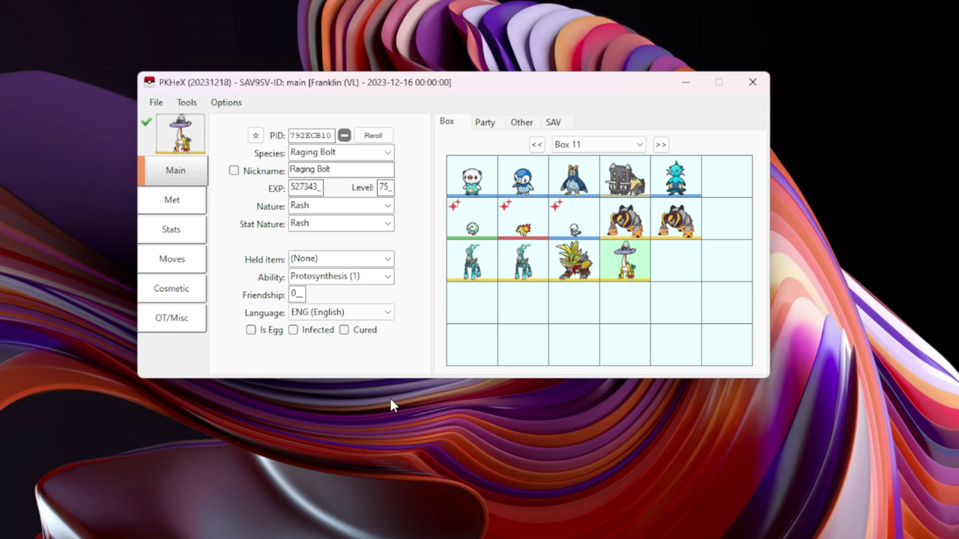
pyautogui.moveTo(578, 275)
pyautogui.moveTo(625, 264)
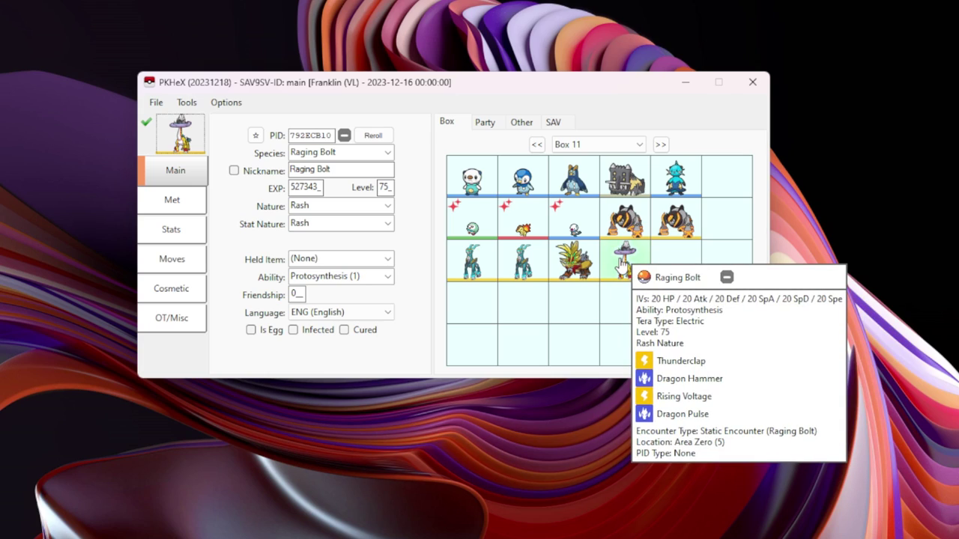
pyautogui.rightClick(624, 264)
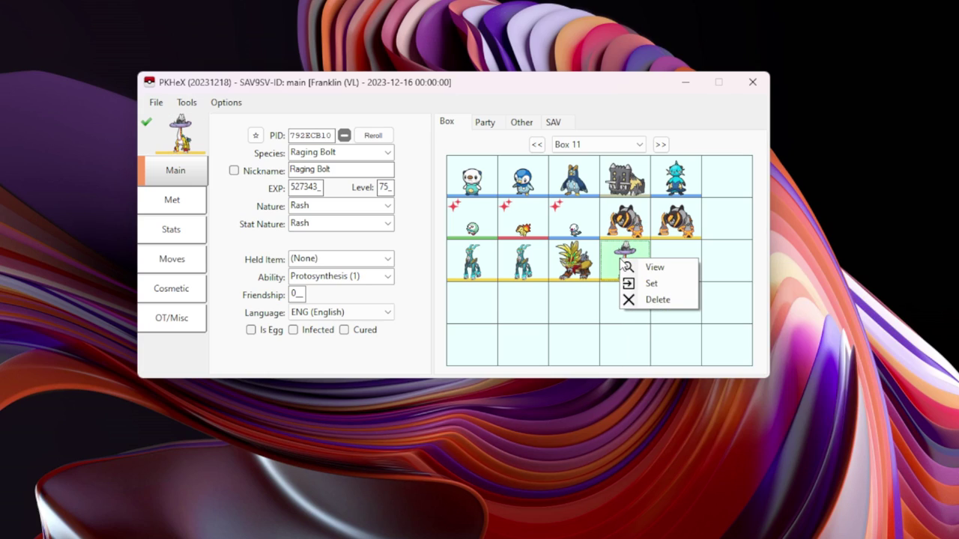
pyautogui.click(713, 255)
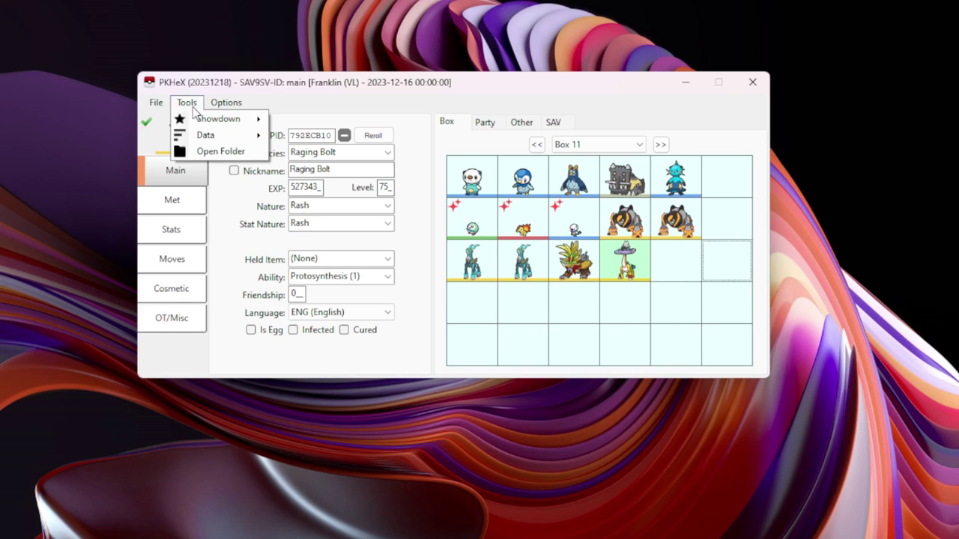
# Step: Search the Encounter Database for the species Rayquaza
pyautogui.moveTo(220, 140)
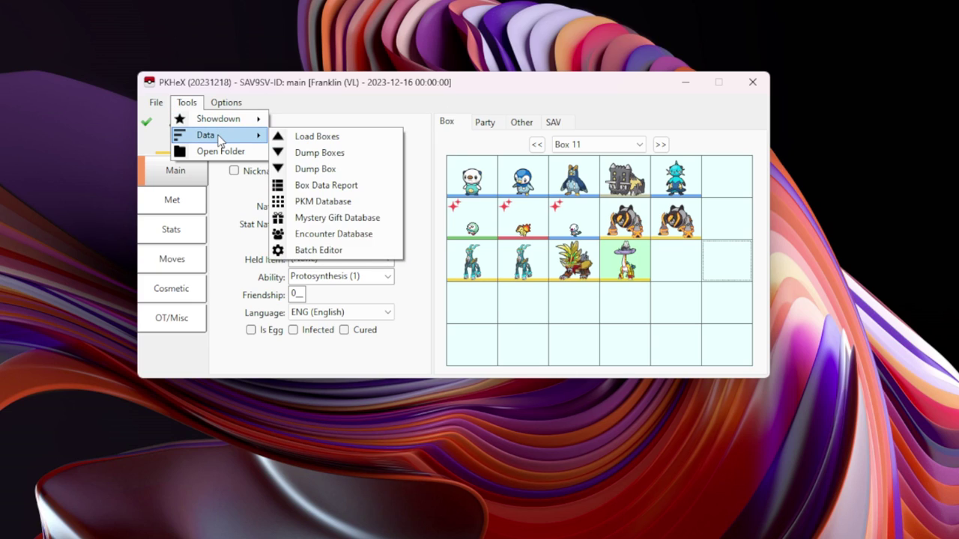
pyautogui.click(323, 234)
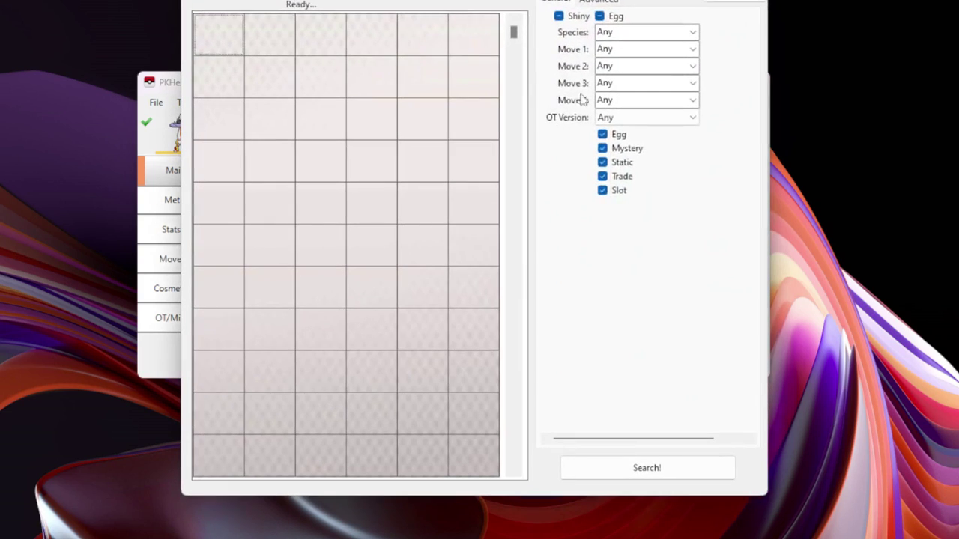
pyautogui.click(623, 32)
pyautogui.write('rayquaza')
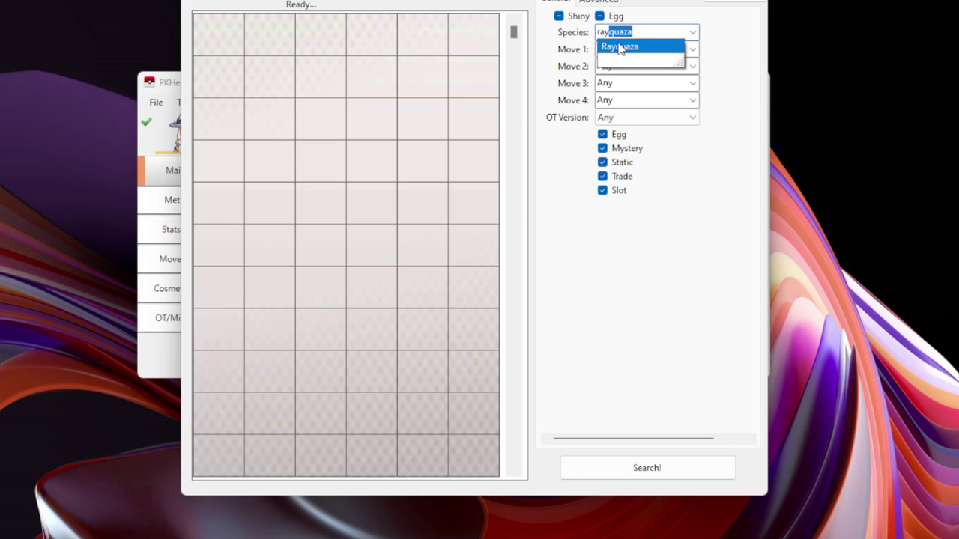
pyautogui.click(619, 49)
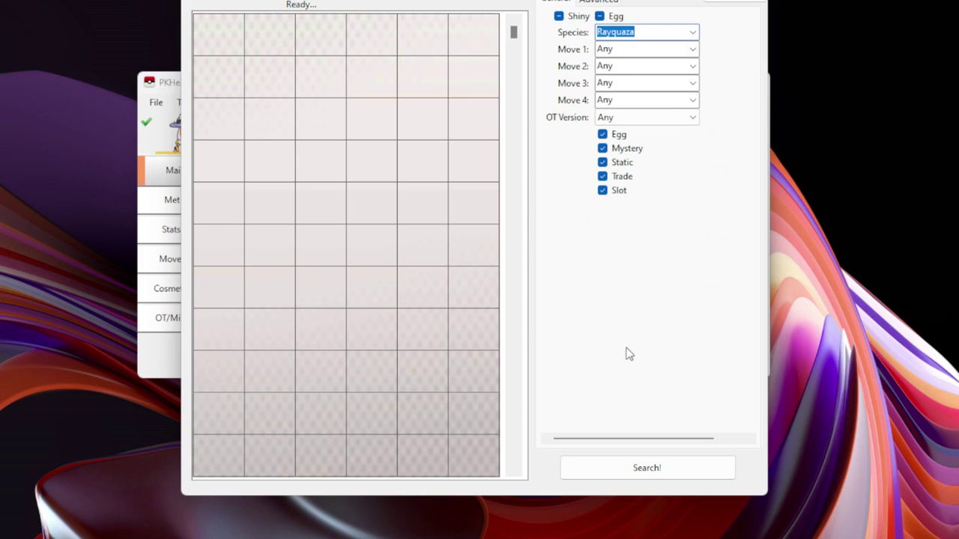
pyautogui.click(634, 465)
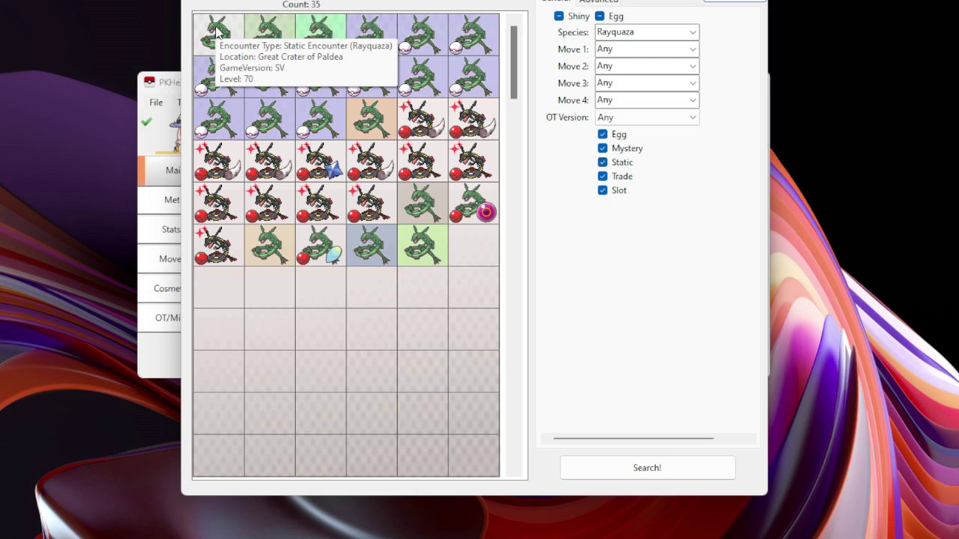
# Step: Load the level 70 Great Crater of Paldea Rayquaza and place it in the fifth slot of Box 11's third row
pyautogui.rightClick(219, 32)
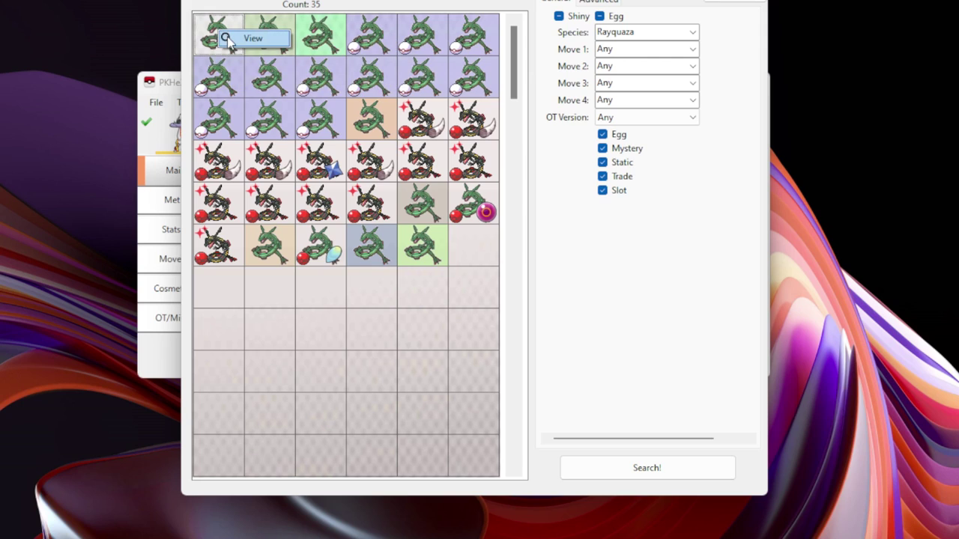
pyautogui.click(229, 41)
pyautogui.hotkey('alt', 'F4')
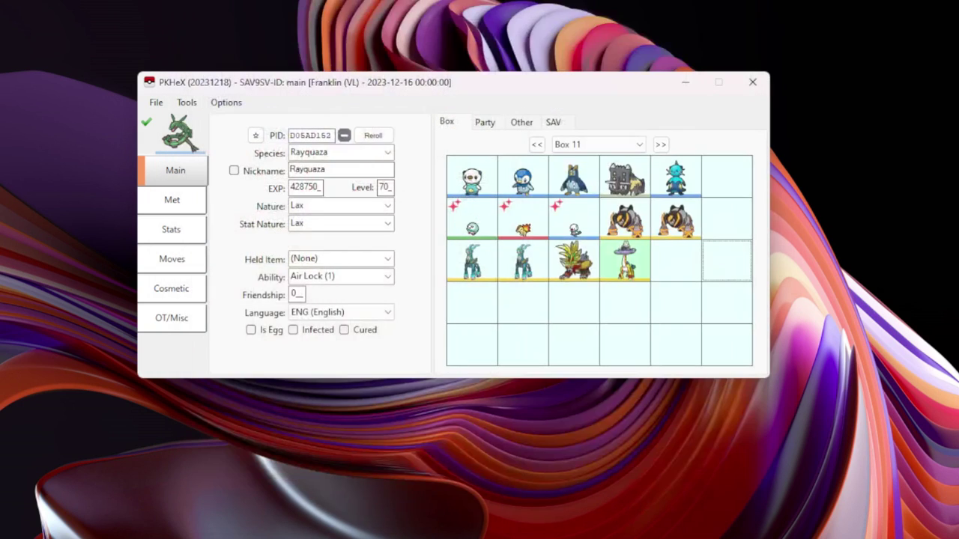
pyautogui.moveTo(196, 153); pyautogui.dragTo(685, 279)
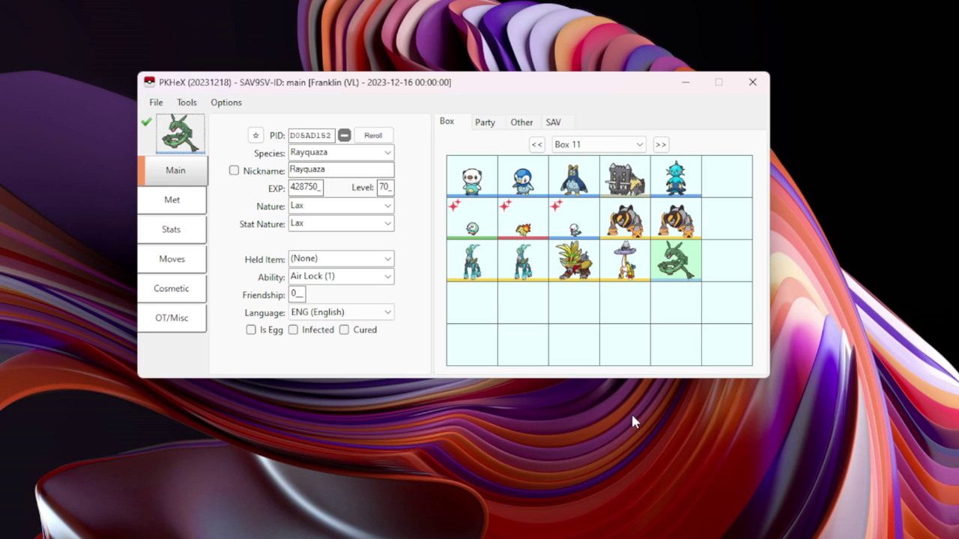
# Step: Make the Rayquaza in the editor shiny and check its legality report
pyautogui.click(255, 135)
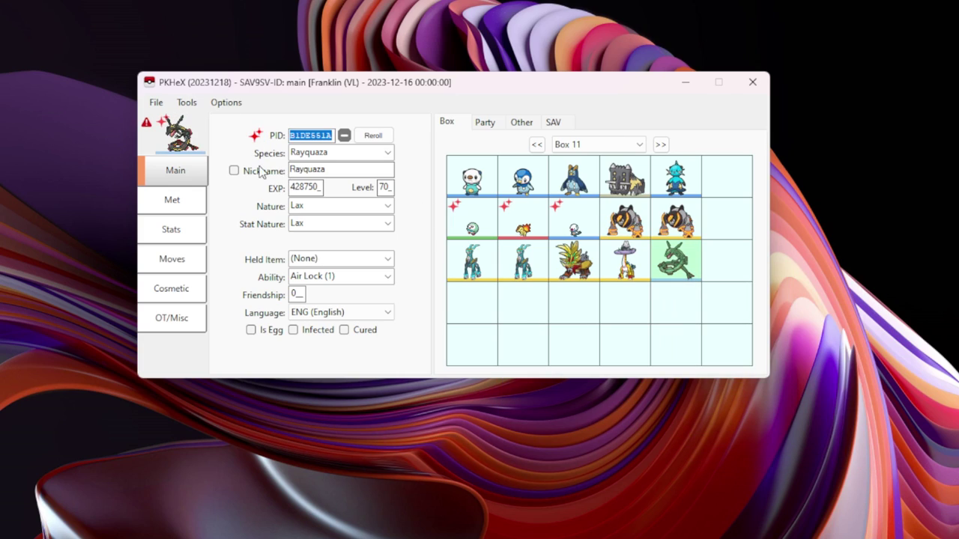
pyautogui.click(146, 125)
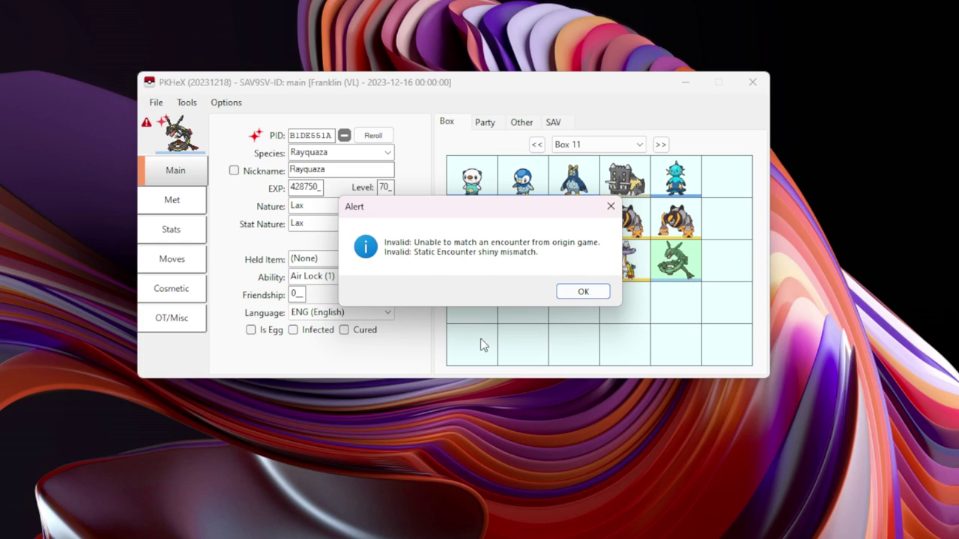
pyautogui.click(604, 294)
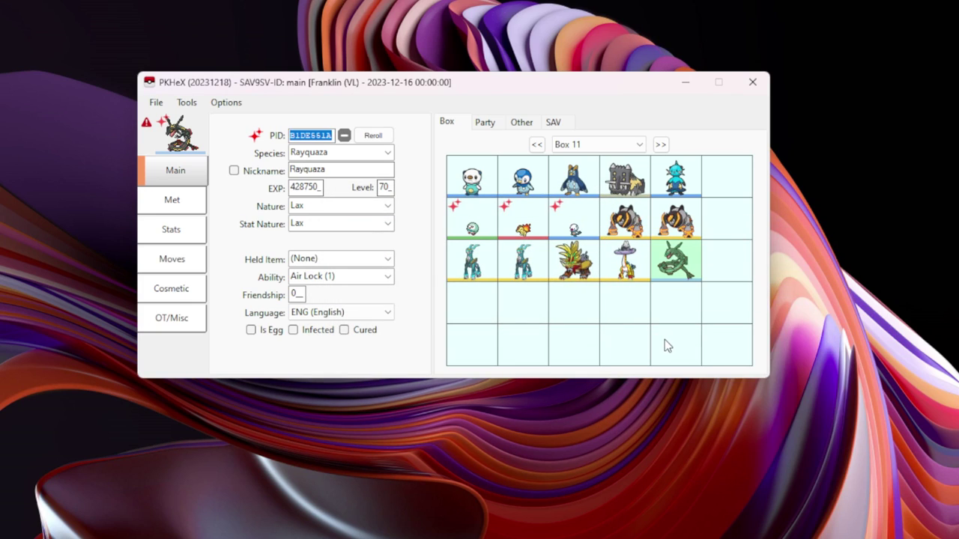
# Step: Load Rayquaza, Raging Bolt and Gouging Fire from Box 11's third row into the editor in turn, reviewing the IVs of the last two
pyautogui.moveTo(677, 271)
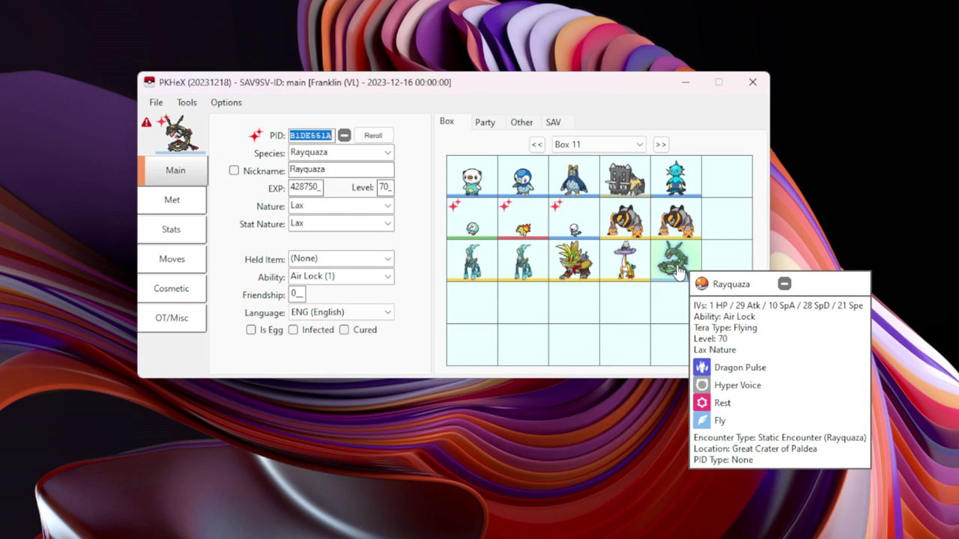
pyautogui.moveTo(677, 271); pyautogui.dragTo(198, 177)
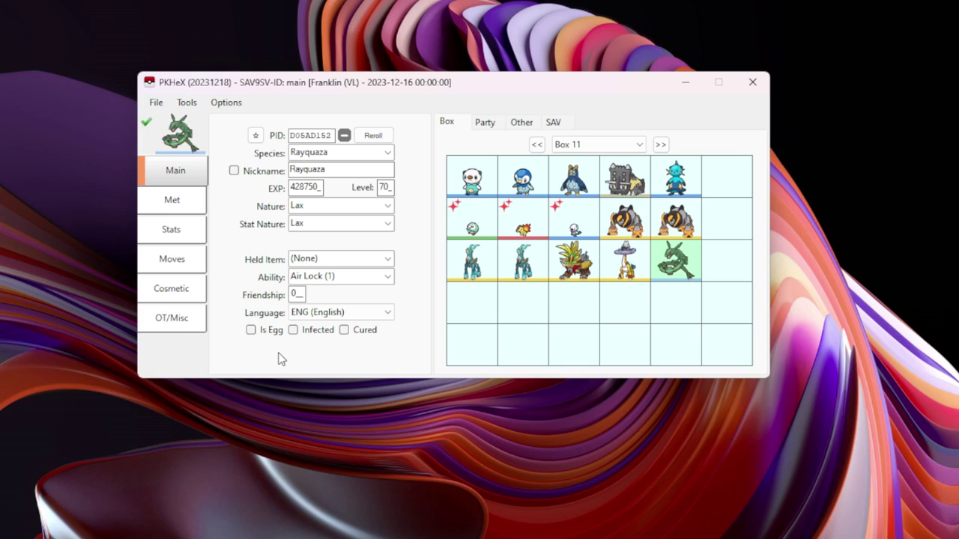
pyautogui.moveTo(613, 262)
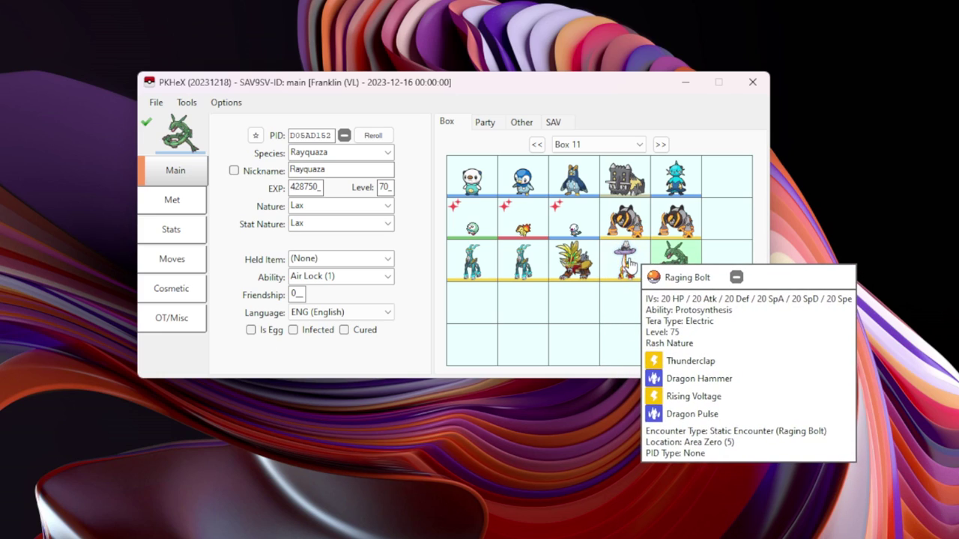
pyautogui.moveTo(628, 264); pyautogui.dragTo(183, 136)
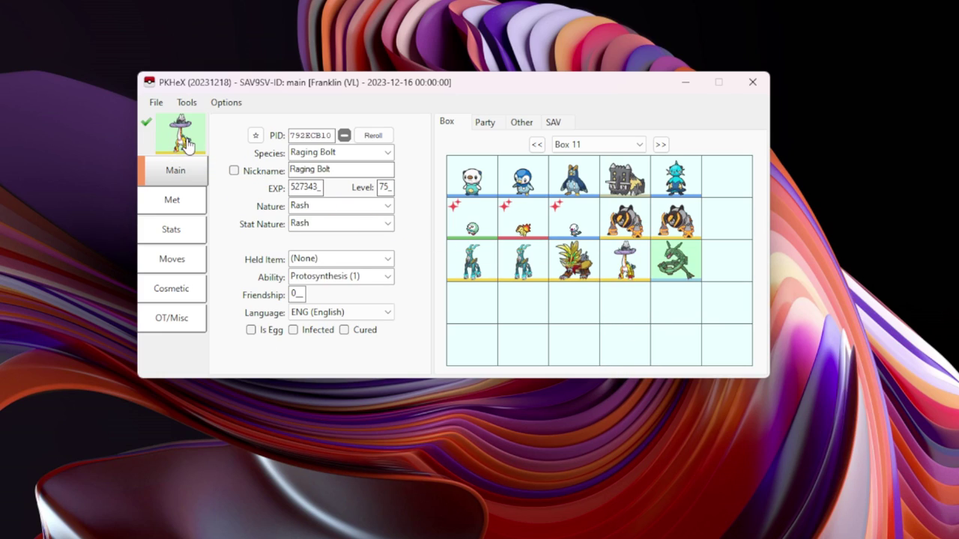
pyautogui.click(181, 200)
pyautogui.click(184, 230)
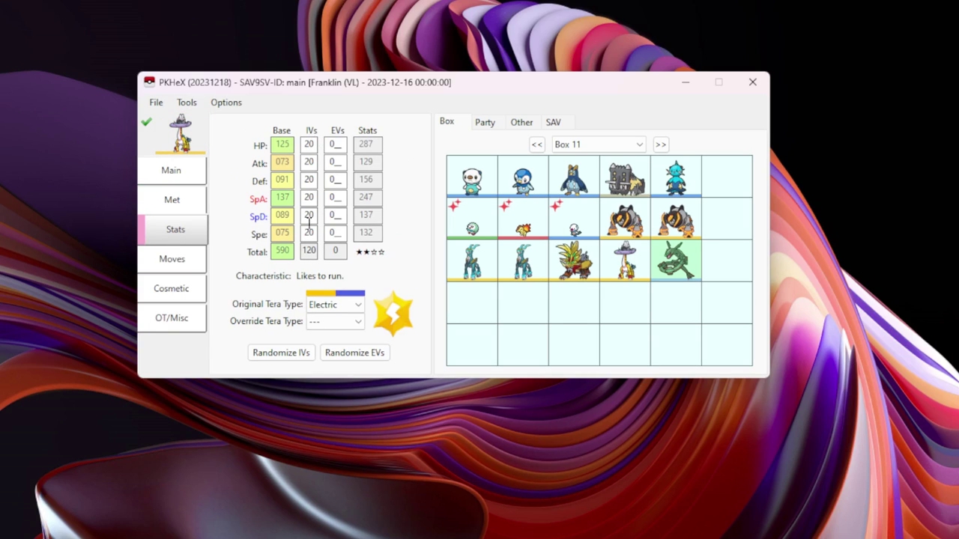
pyautogui.moveTo(569, 271); pyautogui.dragTo(184, 137)
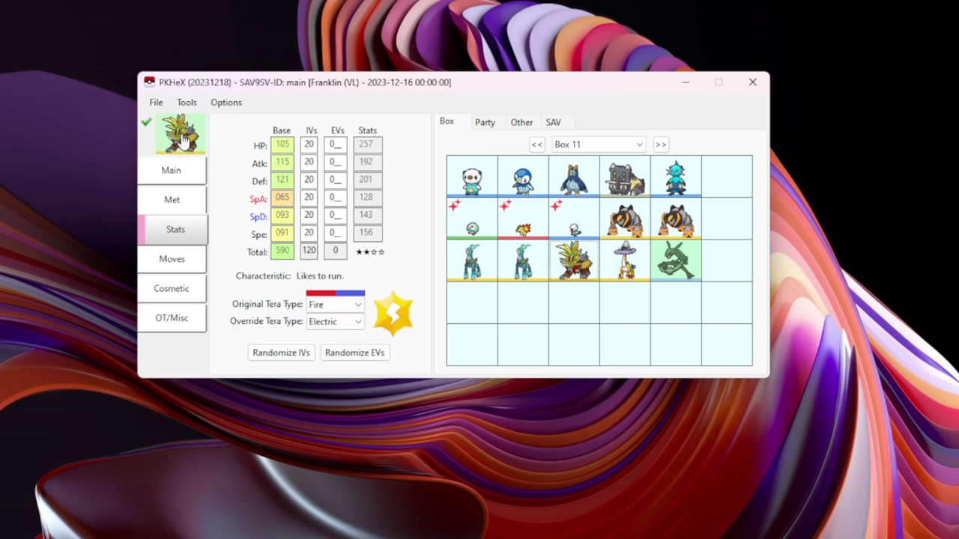
# Step: Load Iron Crown from the second slot of Box 11's third row, set its SpA IV to 31 and check its legality report
pyautogui.moveTo(498, 260); pyautogui.dragTo(196, 149)
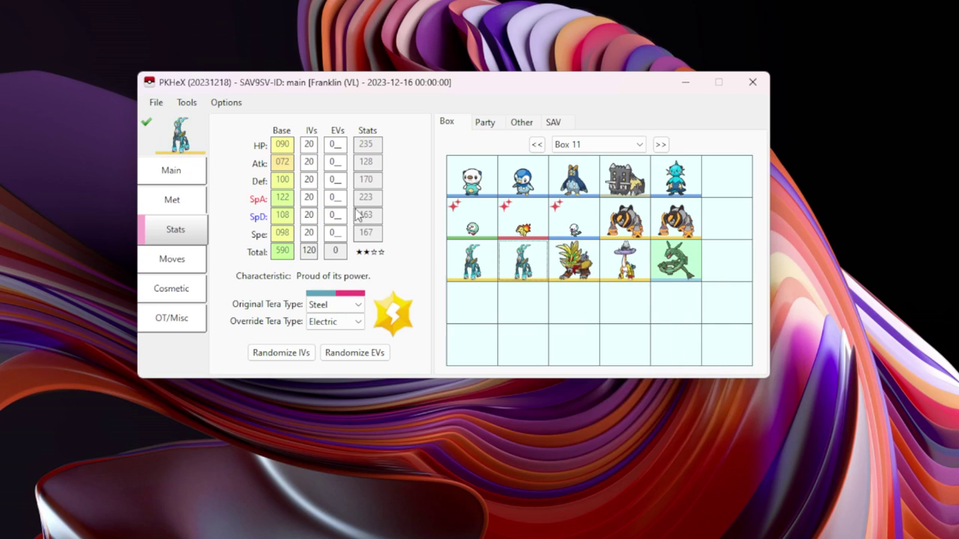
pyautogui.doubleClick(312, 197)
pyautogui.write('31')
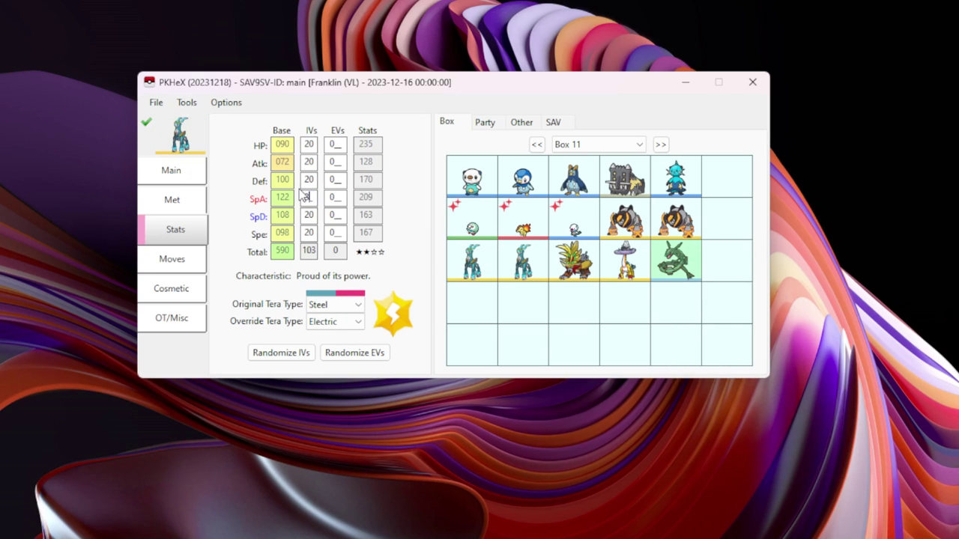
pyautogui.click(180, 136)
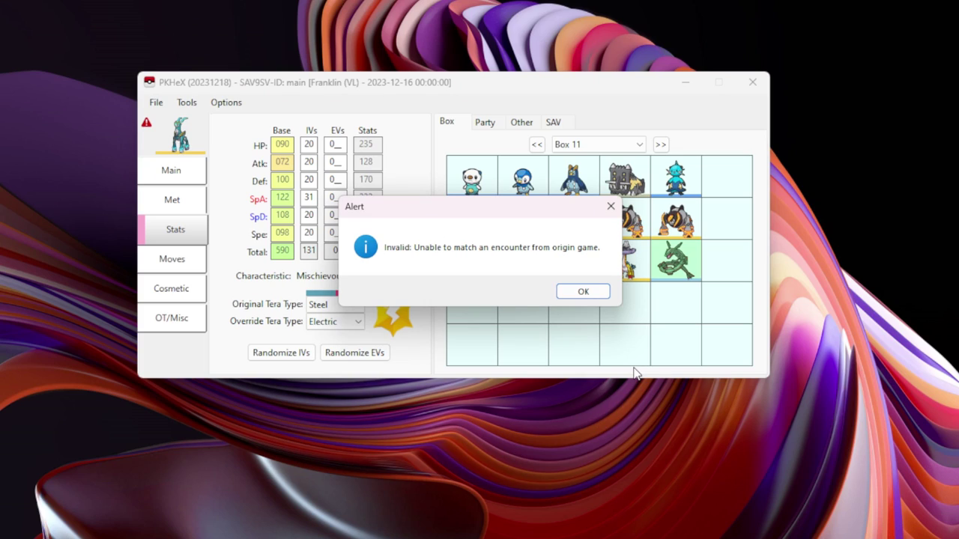
pyautogui.click(596, 295)
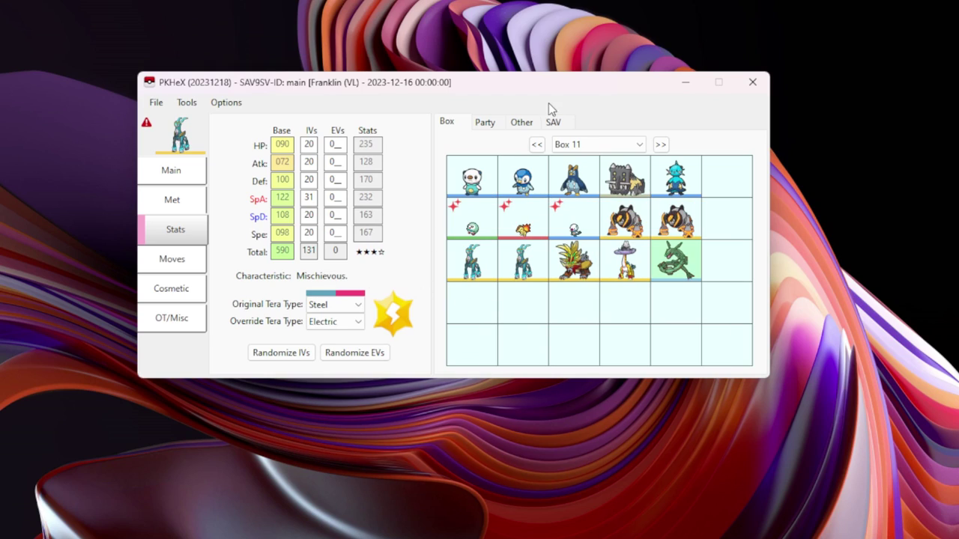
pyautogui.click(523, 123)
pyautogui.click(555, 122)
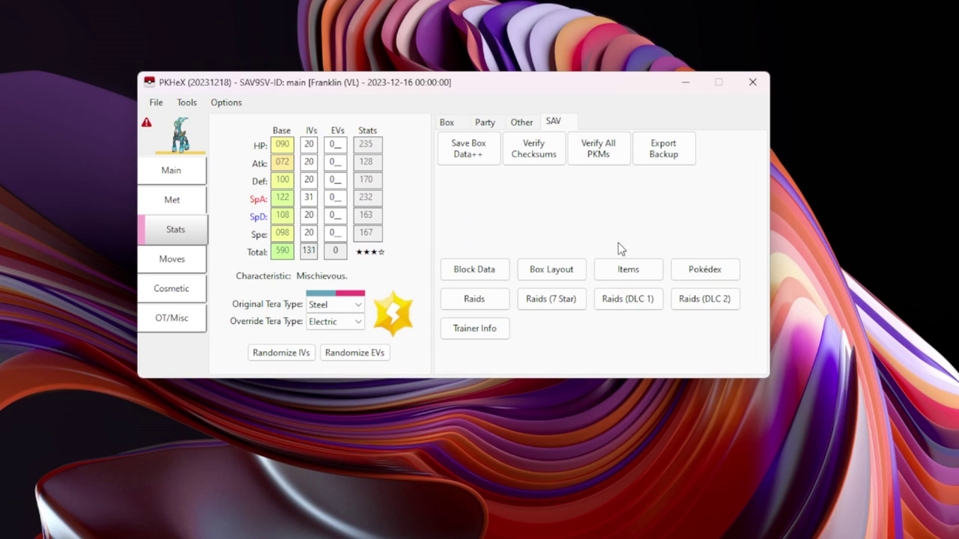
pyautogui.click(517, 123)
pyautogui.click(487, 123)
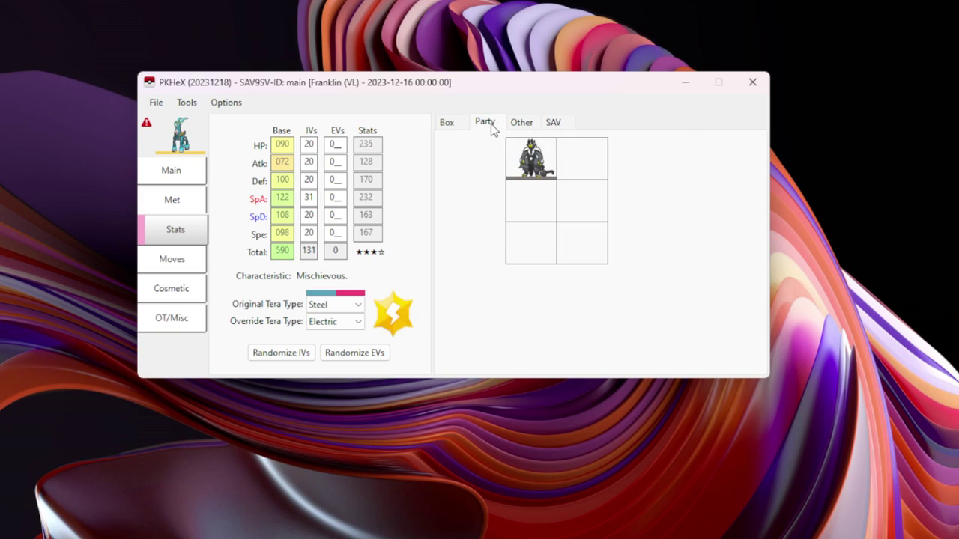
pyautogui.click(460, 126)
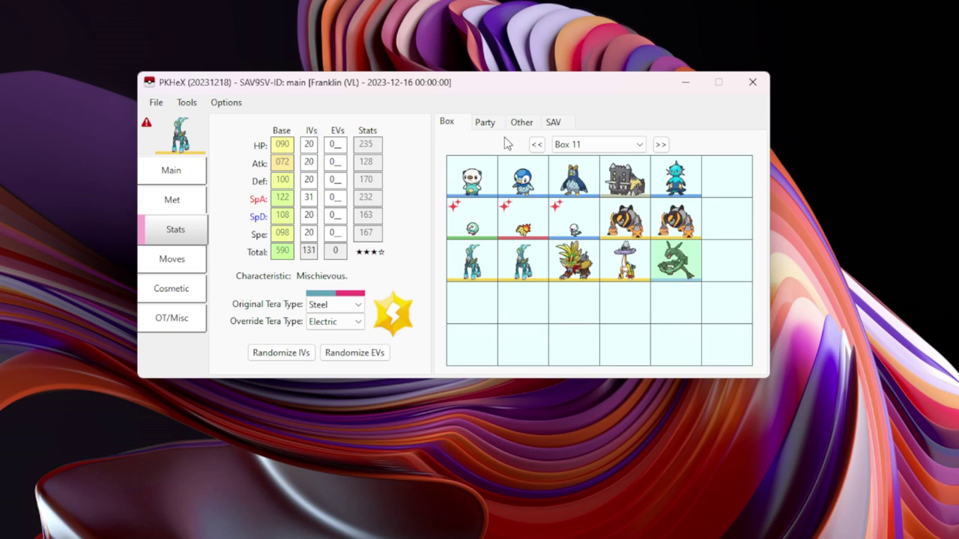
# Step: Set the level of the Iron Crown with the edited SpA IV to 100
pyautogui.click(201, 182)
pyautogui.doubleClick(390, 188)
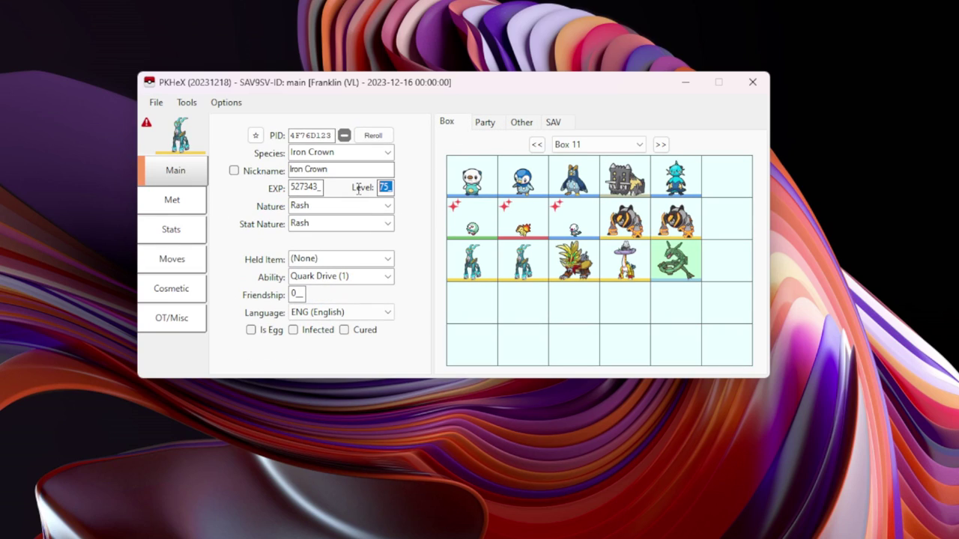
pyautogui.write('100')
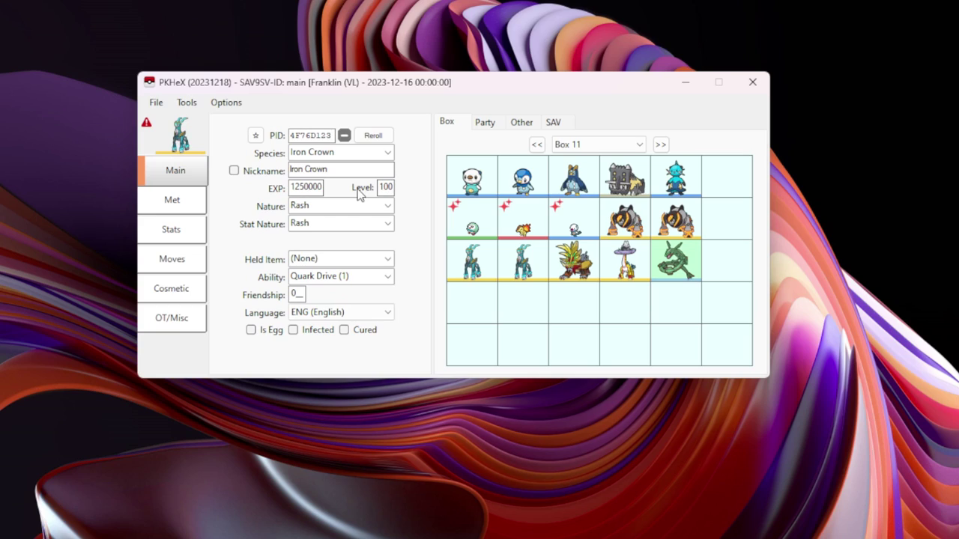
# Step: Reload the stored Iron Crown from Box 11's third row and set its level to 100
pyautogui.click(518, 264)
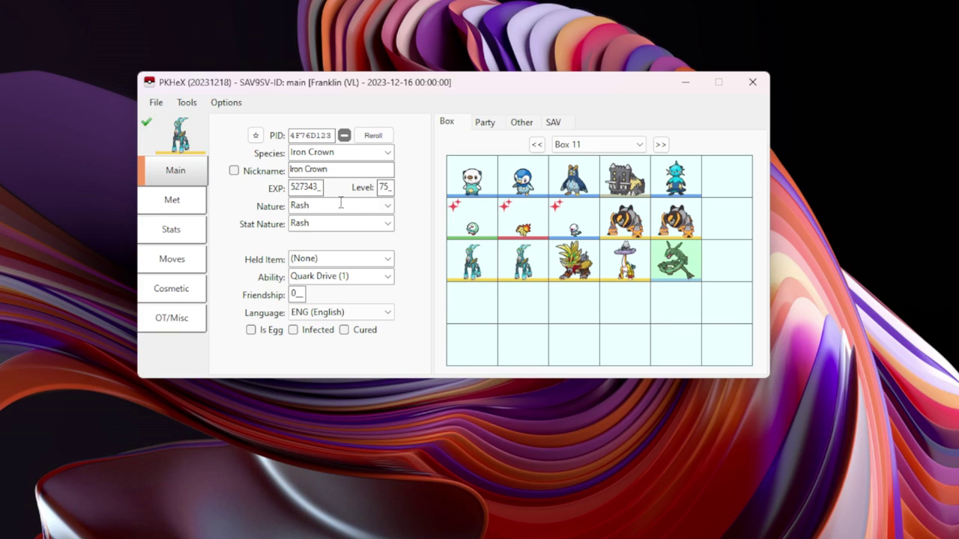
pyautogui.doubleClick(378, 188)
pyautogui.write('100')
# Step: Set Iron Crown's EVs to 252 SpA, 252 Spe and 6 SpD
pyautogui.click(189, 235)
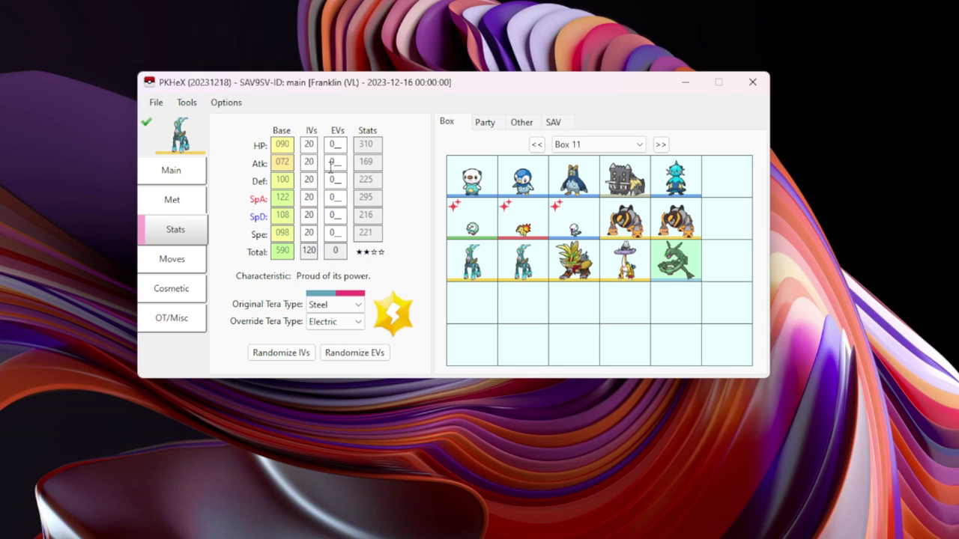
pyautogui.doubleClick(332, 197)
pyautogui.write('252')
pyautogui.doubleClick(332, 232)
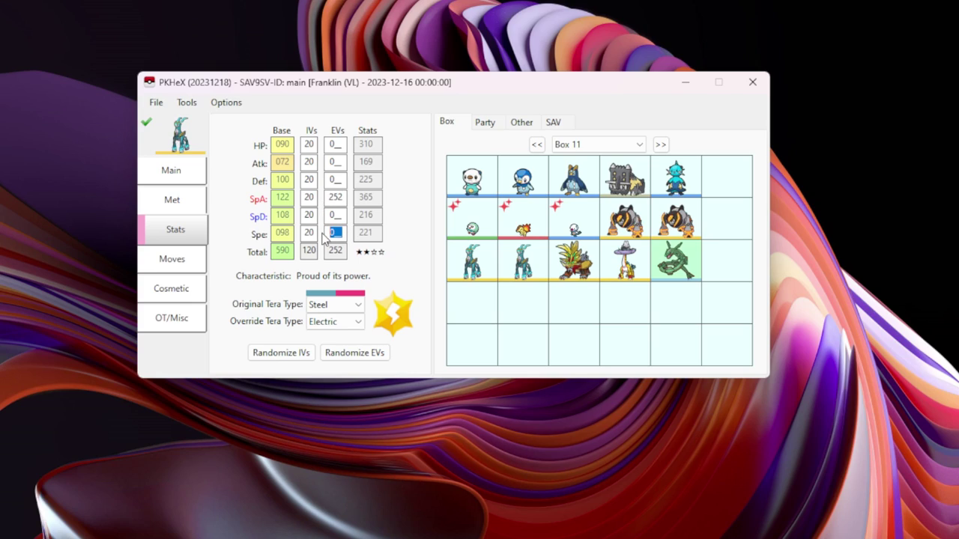
pyautogui.write('252')
pyautogui.doubleClick(336, 217)
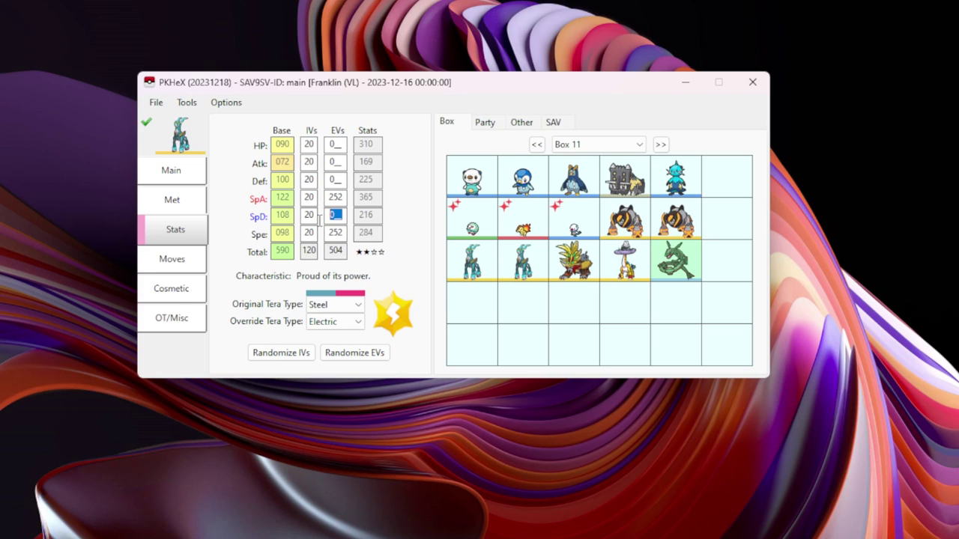
pyautogui.write('10')
pyautogui.press('BackSpace')
pyautogui.press('BackSpace')
pyautogui.write('8')
pyautogui.press('BackSpace')
pyautogui.write('6')
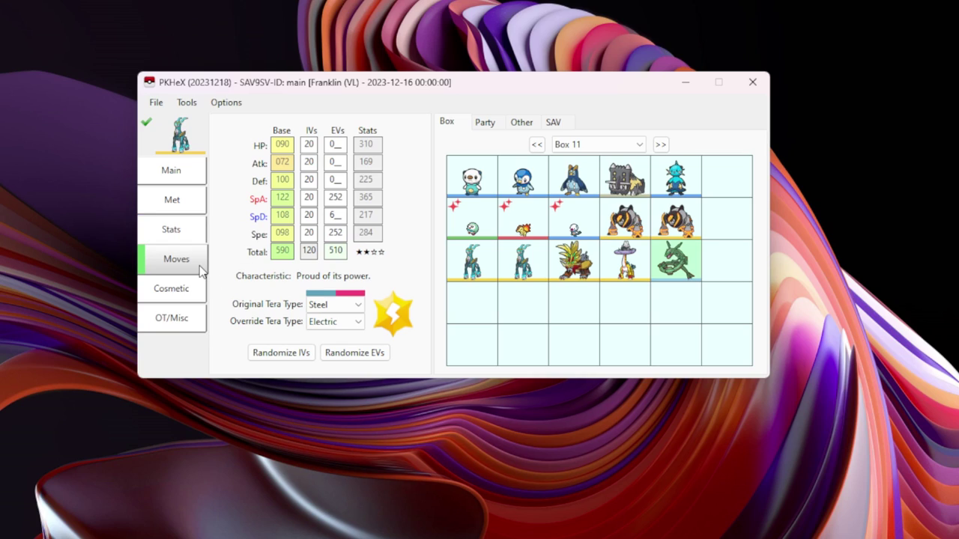
# Step: Try an Atk IV of 21 on Iron Crown and check its legality report
pyautogui.click(180, 259)
pyautogui.click(193, 232)
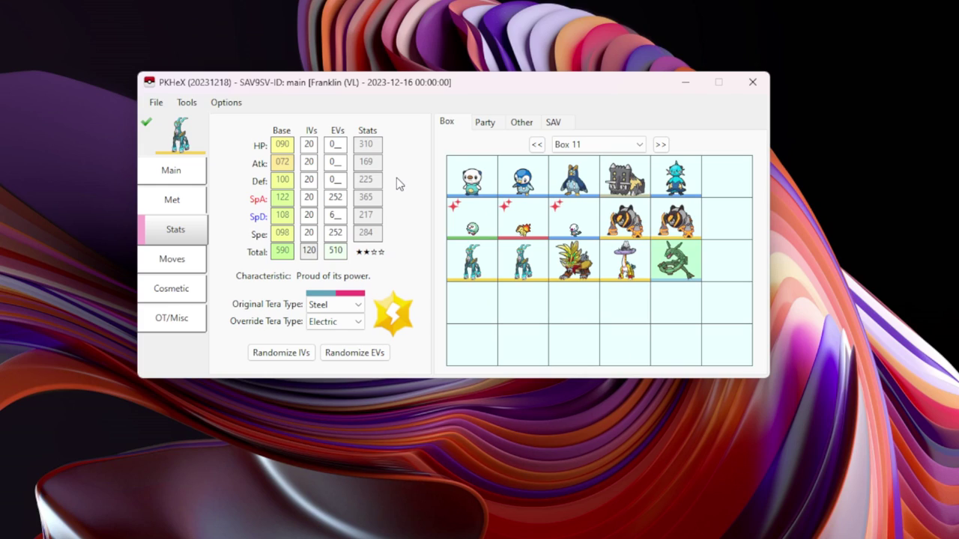
pyautogui.doubleClick(309, 161)
pyautogui.write('21')
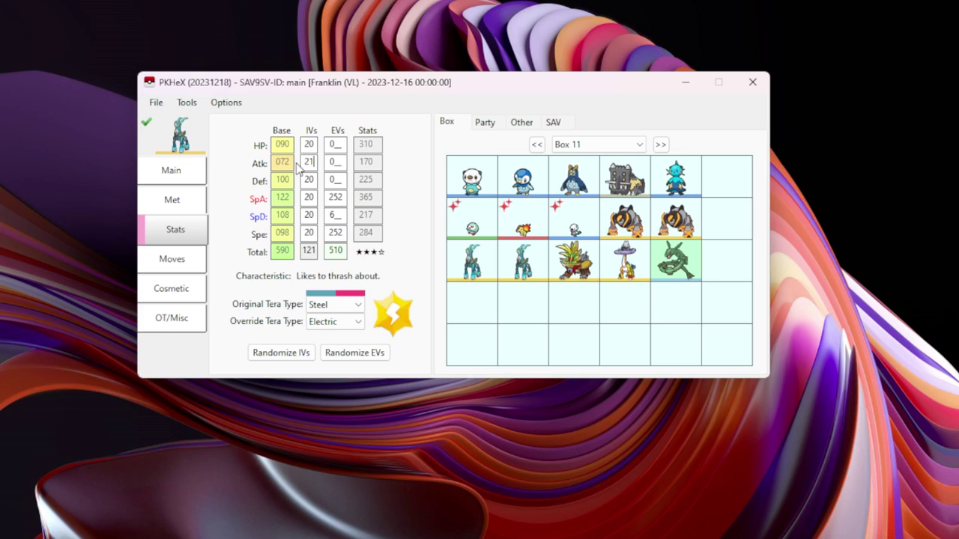
pyautogui.click(146, 122)
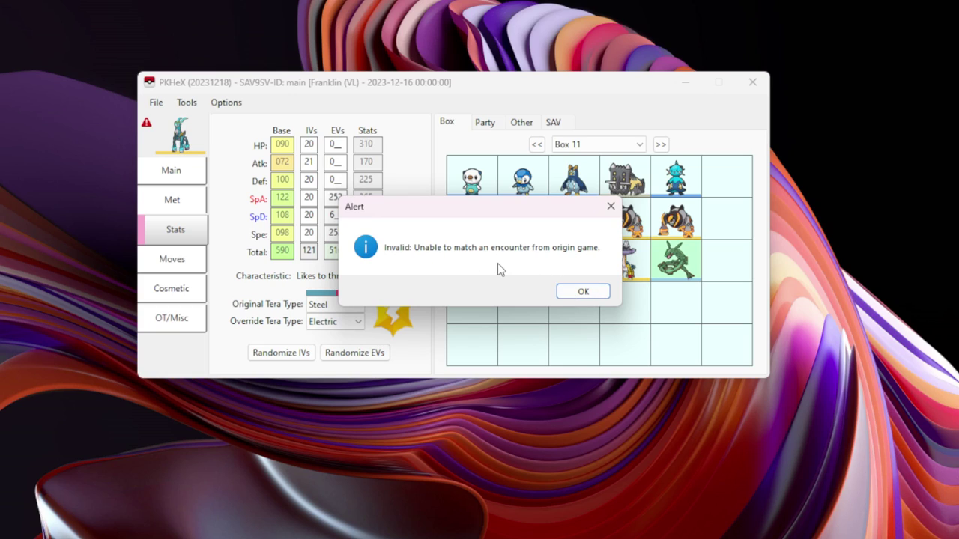
pyautogui.click(599, 289)
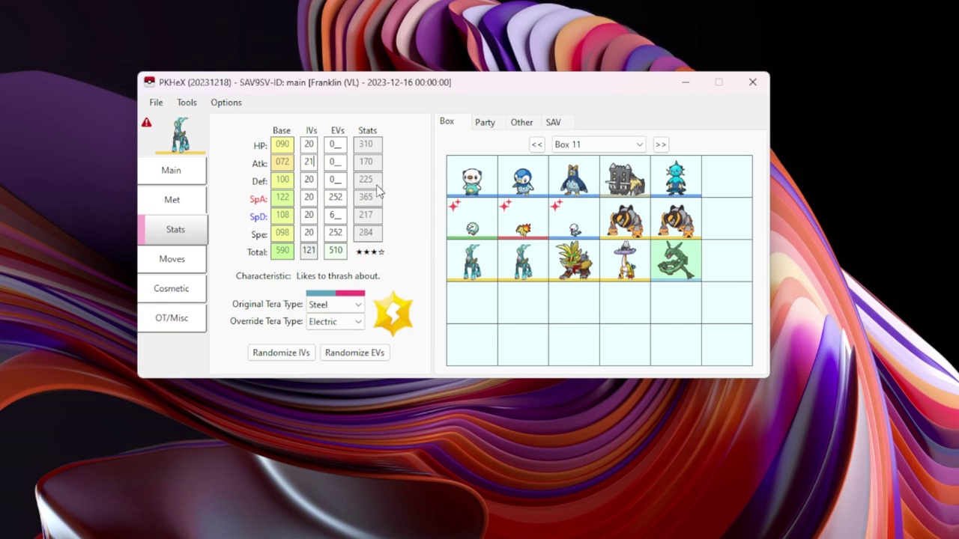
# Step: Set Iron Crown's Atk IV back to 20 and check its legality again
pyautogui.press('BackSpace')
pyautogui.write('0')
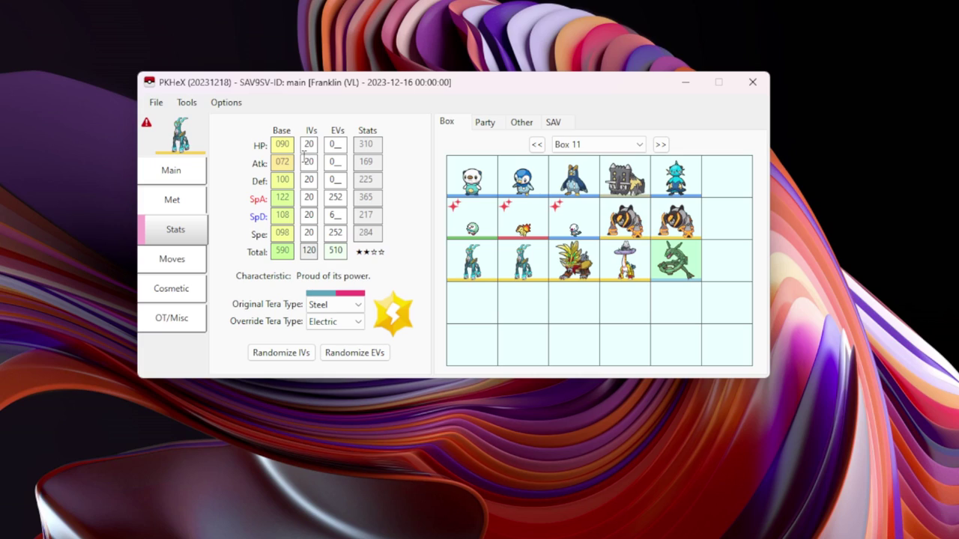
pyautogui.click(146, 127)
pyautogui.click(494, 297)
# Step: Review the details of Oshawott and Piplup in Box 11's first row, and load the Piplup into the editor
pyautogui.moveTo(628, 211)
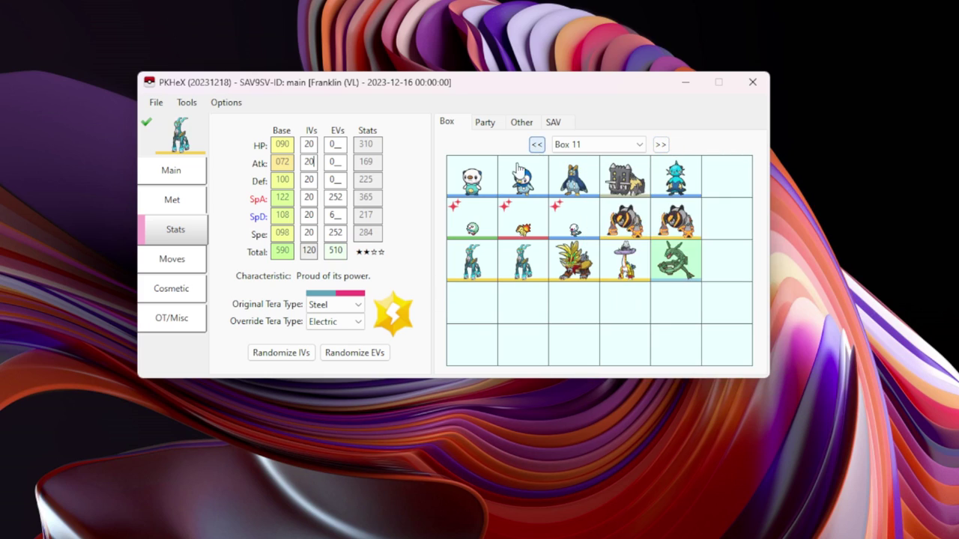
pyautogui.moveTo(481, 175)
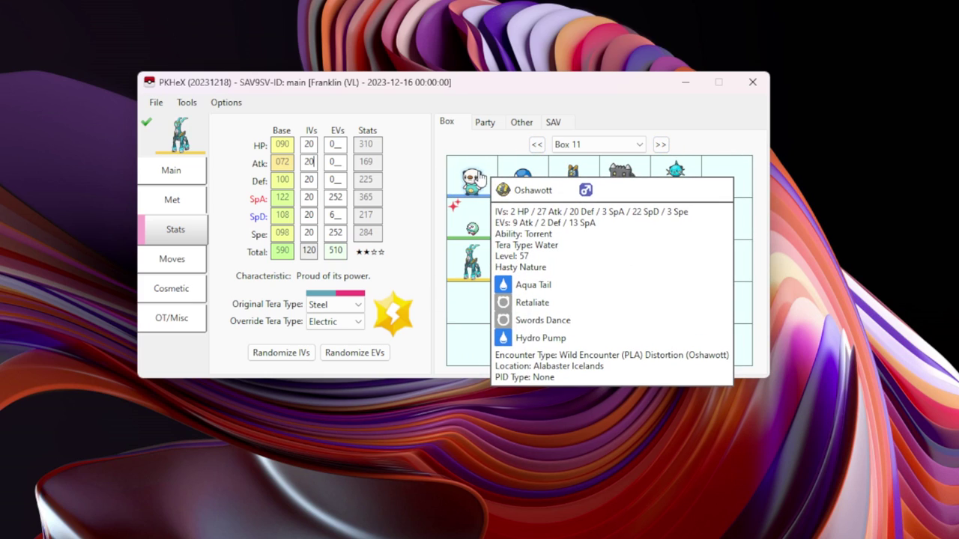
pyautogui.moveTo(543, 183)
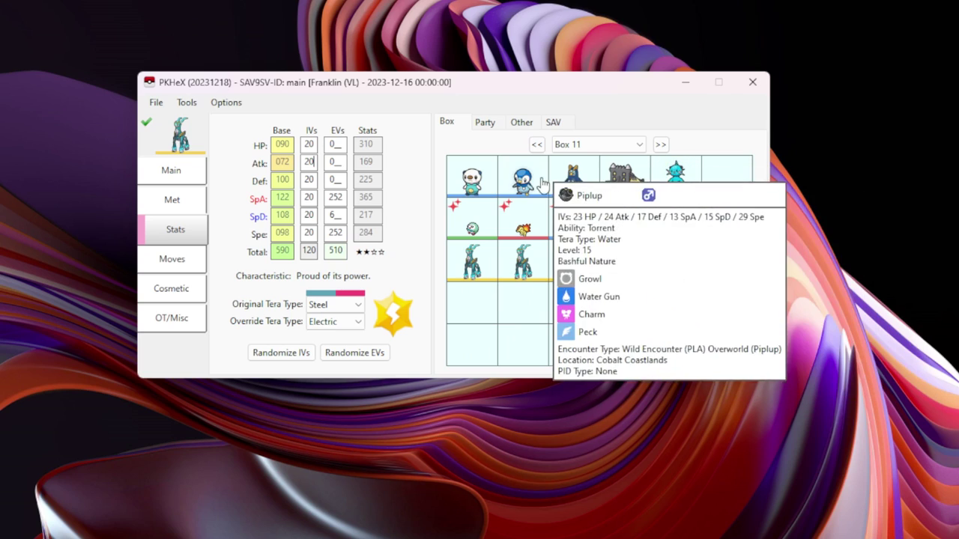
pyautogui.click(660, 144)
pyautogui.click(537, 145)
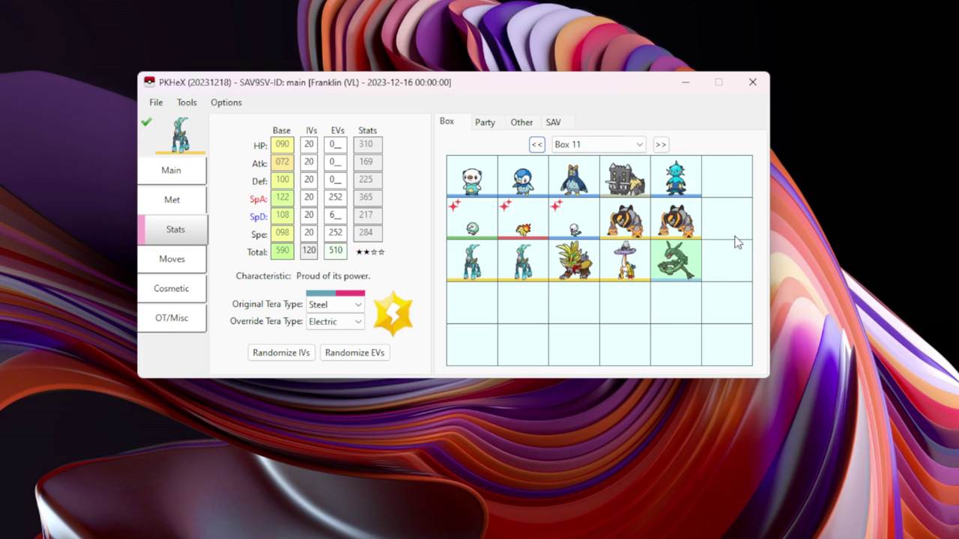
pyautogui.moveTo(523, 180); pyautogui.dragTo(189, 143)
# Step: Browse the neighbouring Box 12 and Box 10 to examine the Pokémon stored there
pyautogui.click(186, 103)
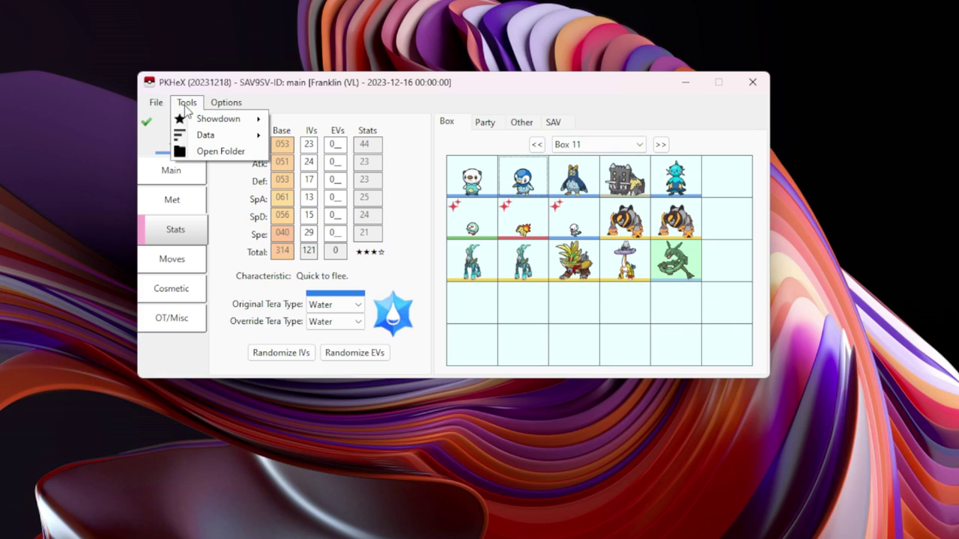
pyautogui.click(406, 111)
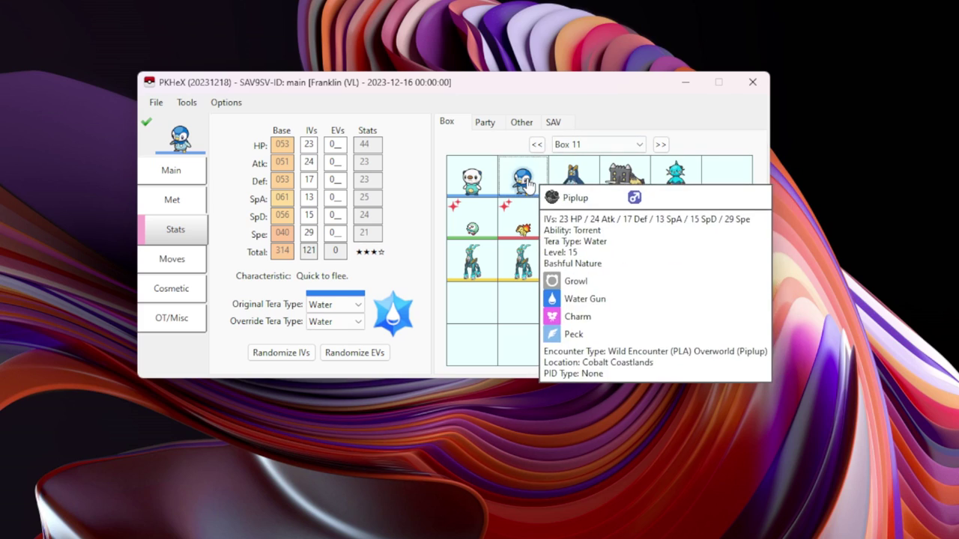
pyautogui.click(660, 145)
pyautogui.click(536, 145)
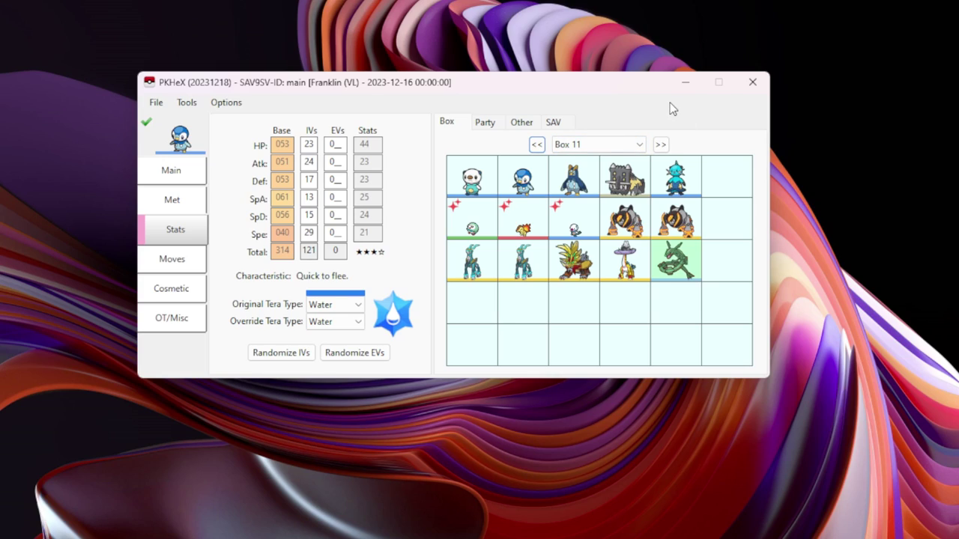
pyautogui.click(660, 144)
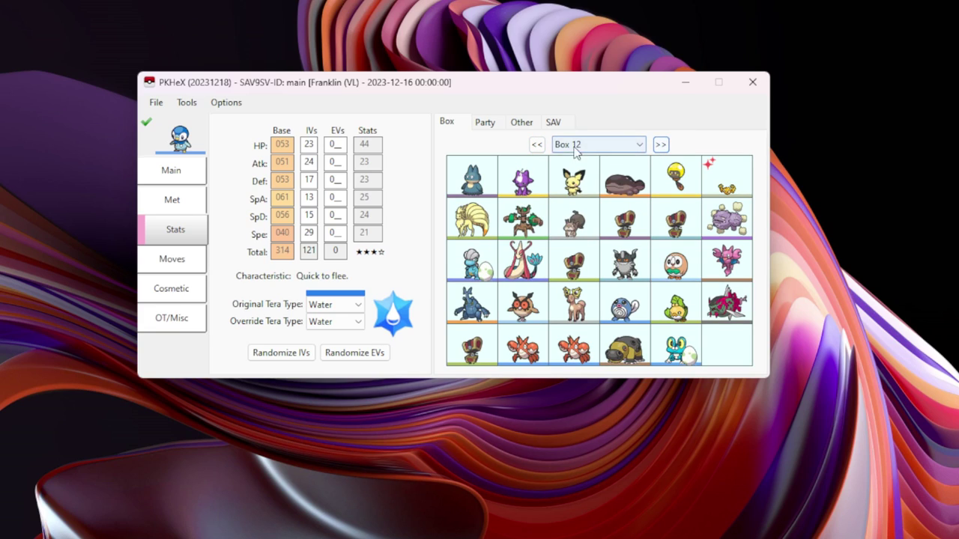
pyautogui.click(536, 144)
pyautogui.click(536, 145)
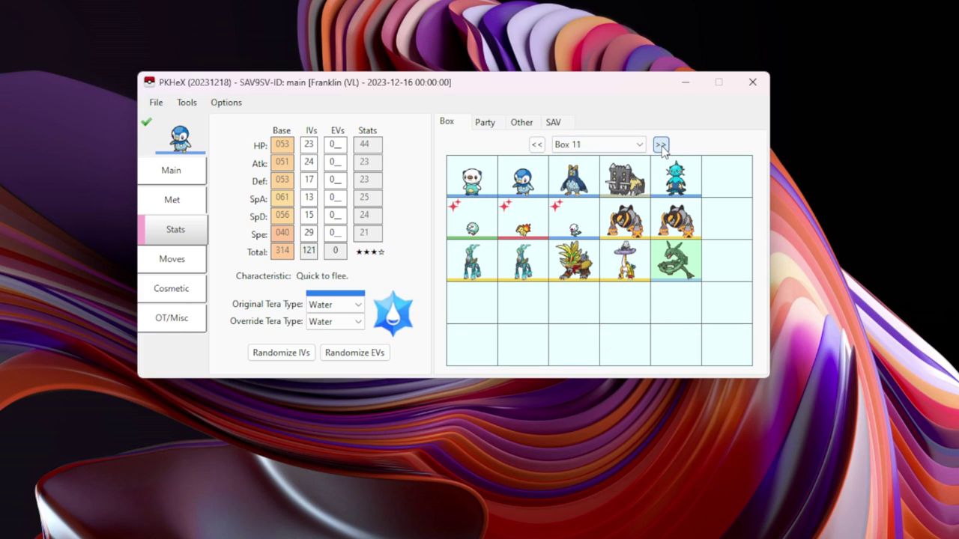
pyautogui.click(537, 145)
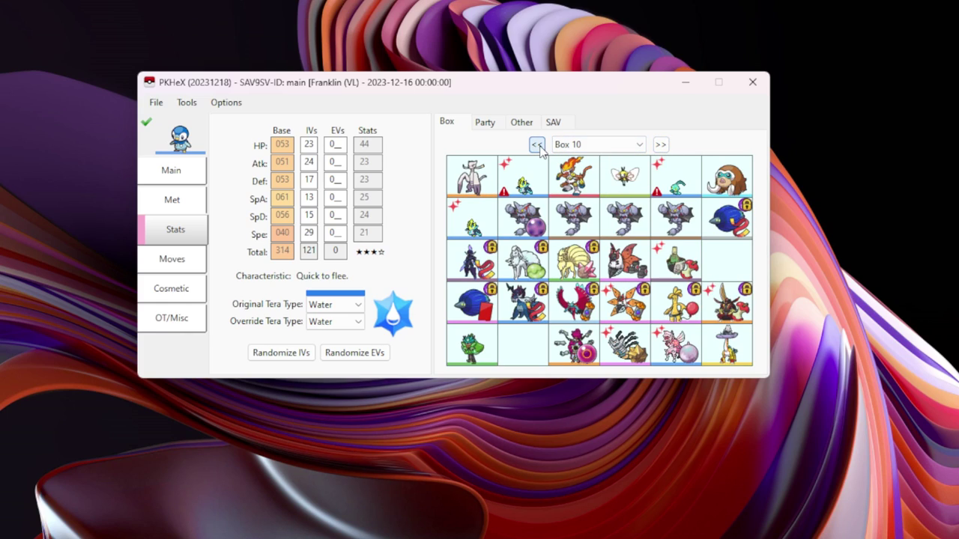
# Step: Browse the stored Pokémon box by box from Box 10 back to Box 2
pyautogui.click(537, 144)
pyautogui.click(539, 146)
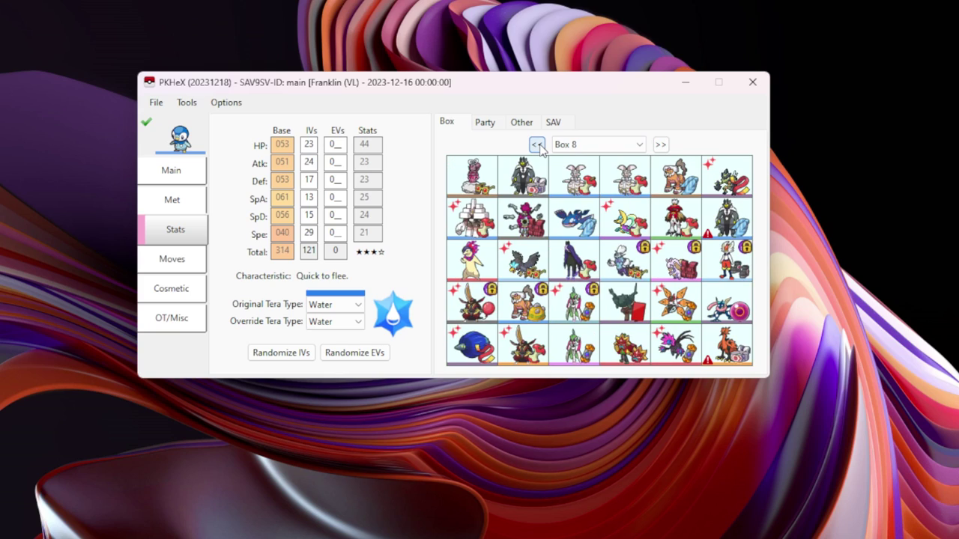
pyautogui.click(539, 146)
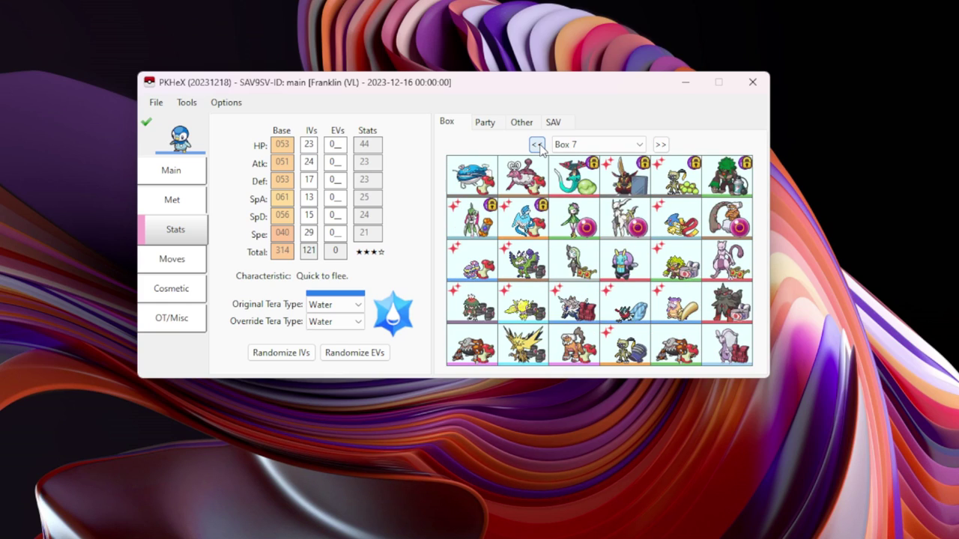
pyautogui.click(538, 146)
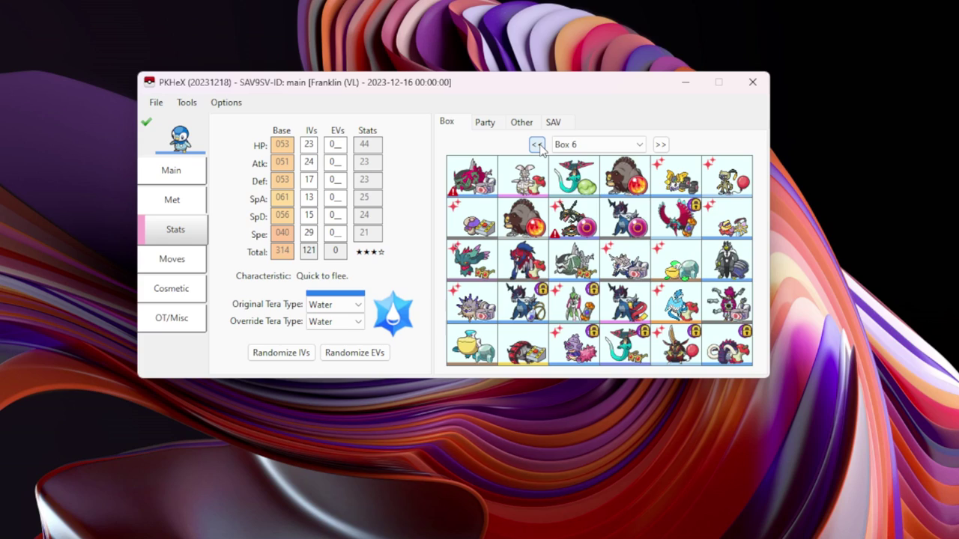
pyautogui.click(538, 146)
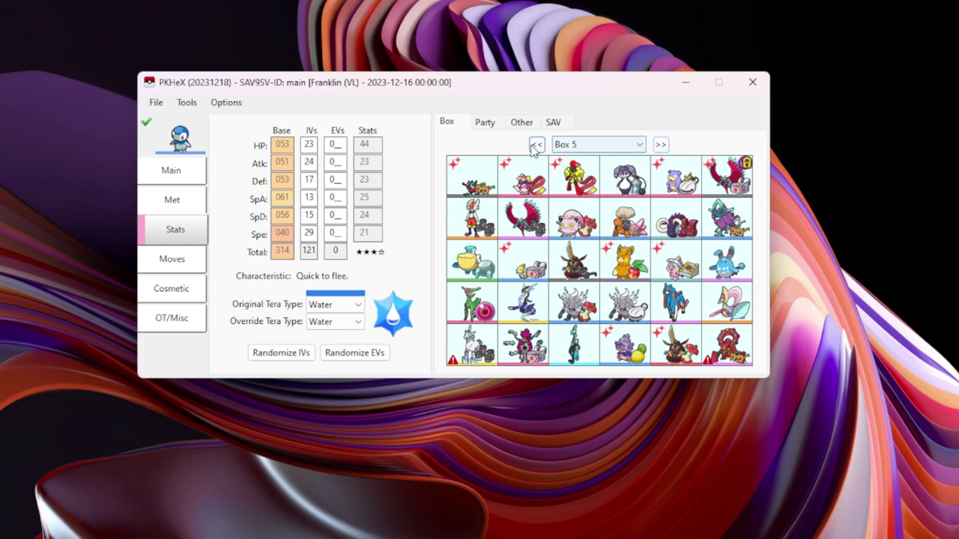
pyautogui.click(535, 146)
pyautogui.click(535, 147)
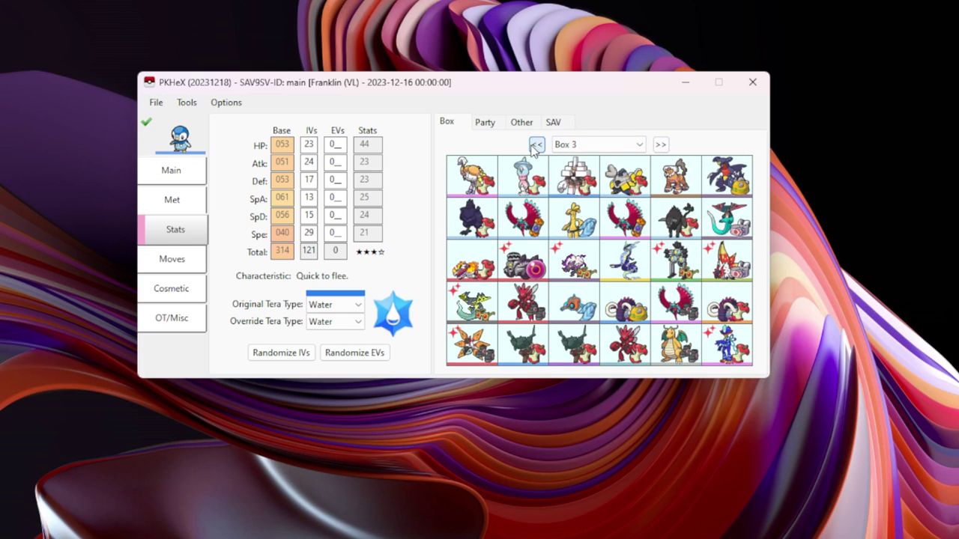
pyautogui.click(535, 145)
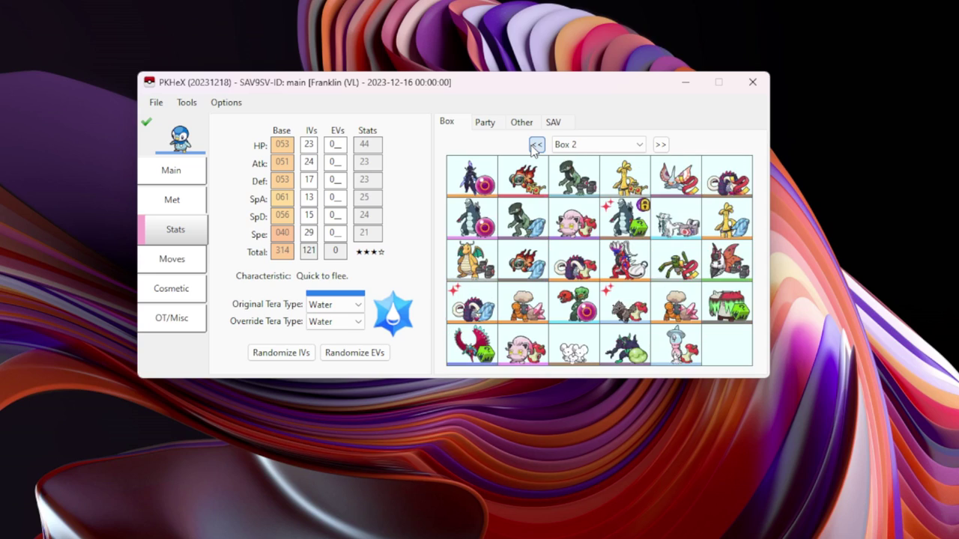
# Step: Browse forward through the boxes from Box 2, reviewing their Pokémon, and return to Box 11
pyautogui.click(661, 144)
pyautogui.click(661, 145)
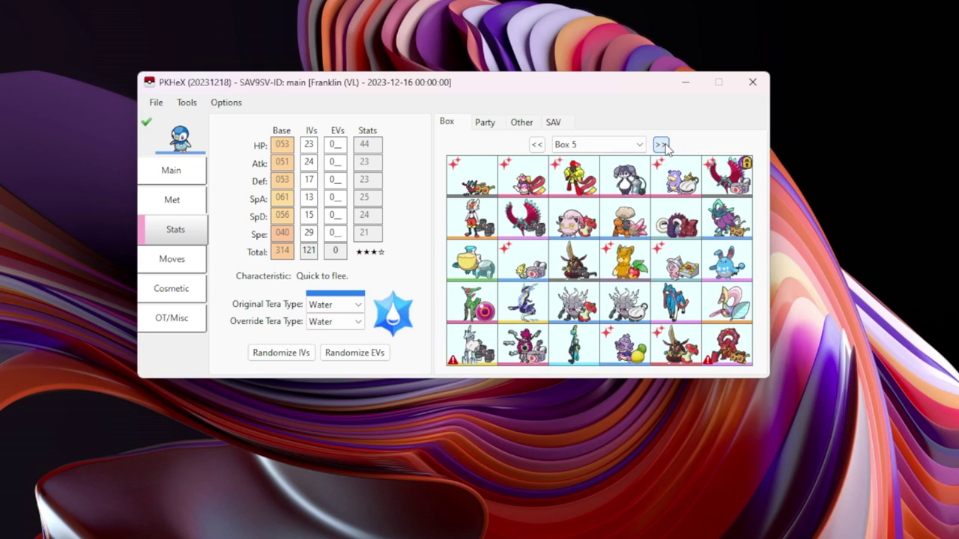
pyautogui.click(661, 145)
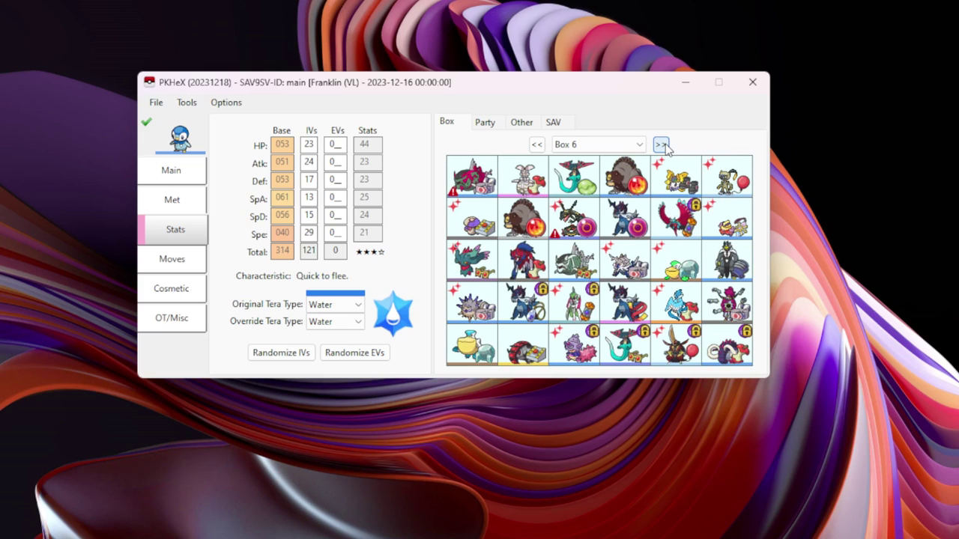
pyautogui.click(661, 145)
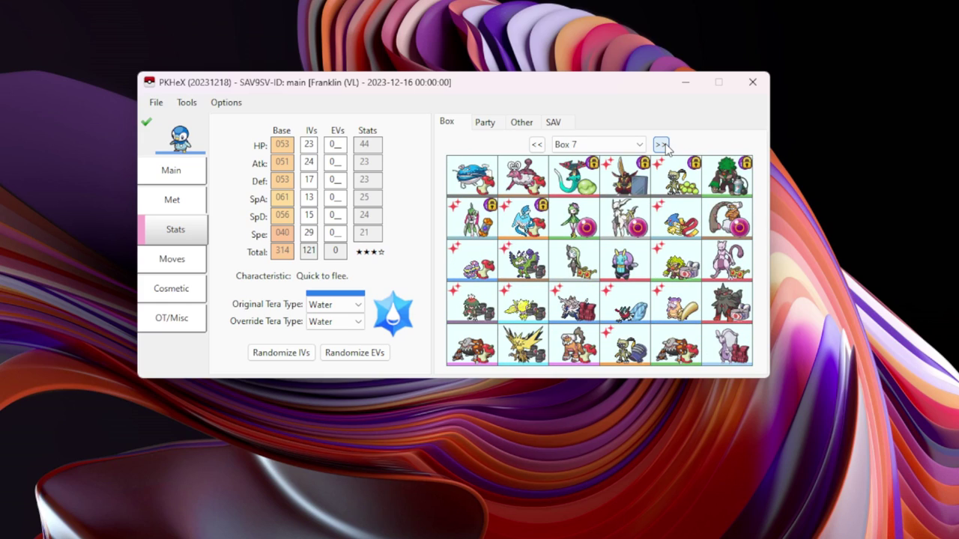
pyautogui.click(660, 145)
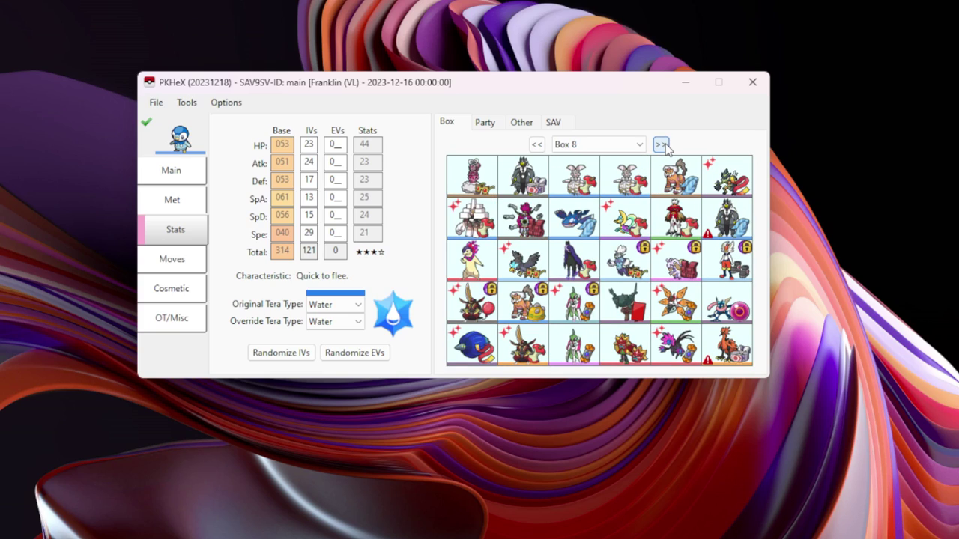
pyautogui.click(662, 146)
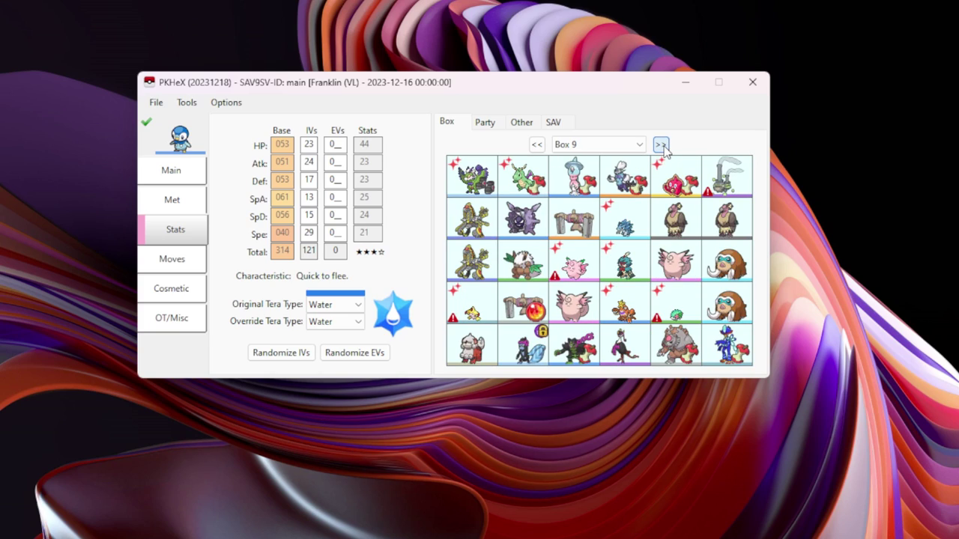
pyautogui.click(662, 146)
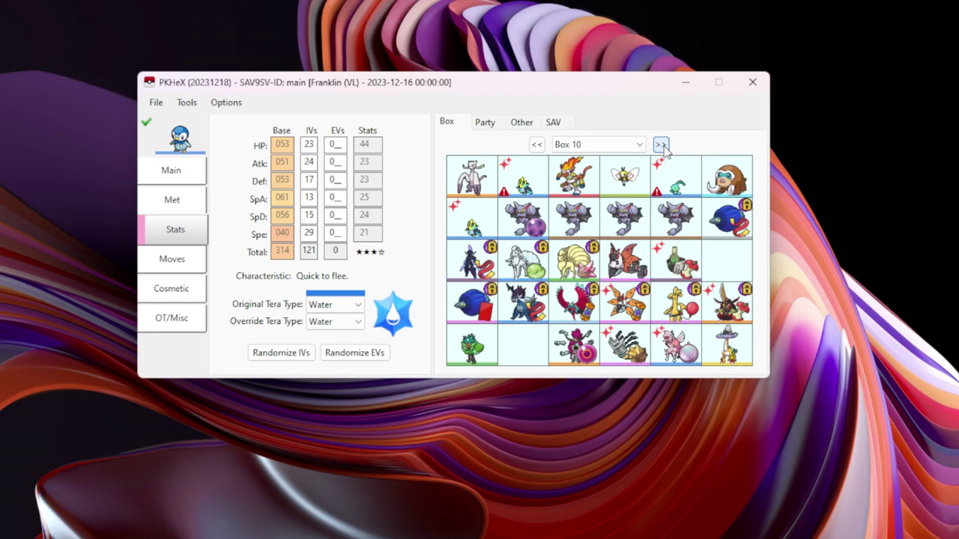
pyautogui.click(663, 147)
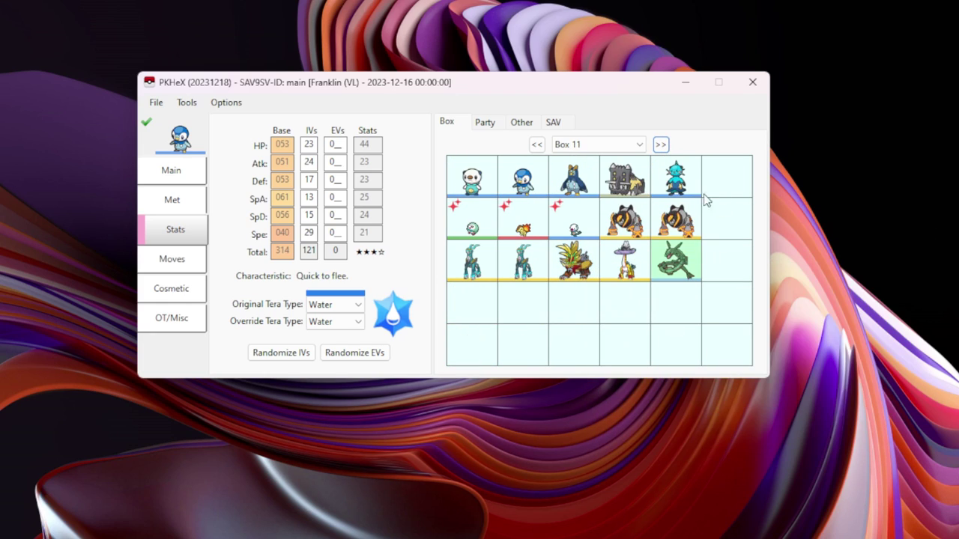
# Step: Search the encounter database for the species Iron Jugulis
pyautogui.rightClick(469, 297)
pyautogui.click(186, 103)
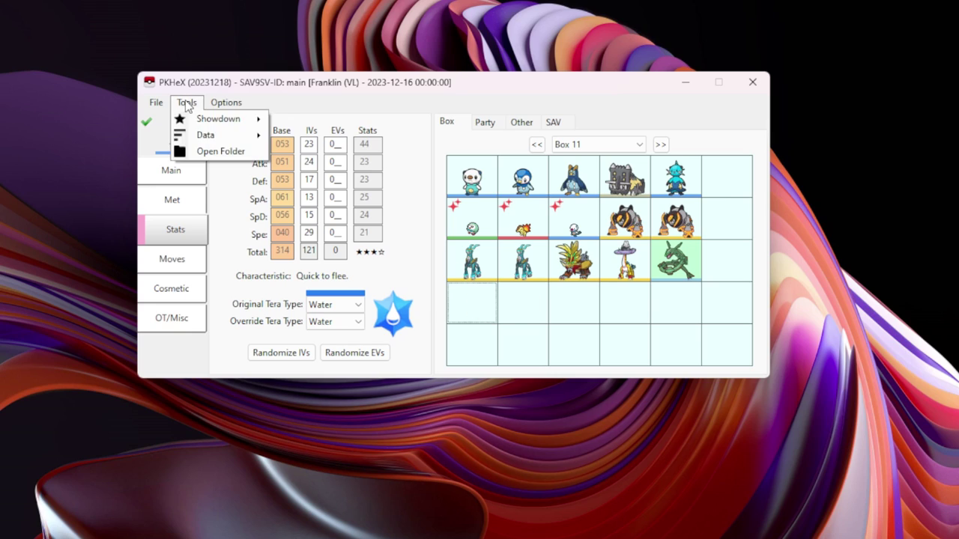
pyautogui.click(524, 279)
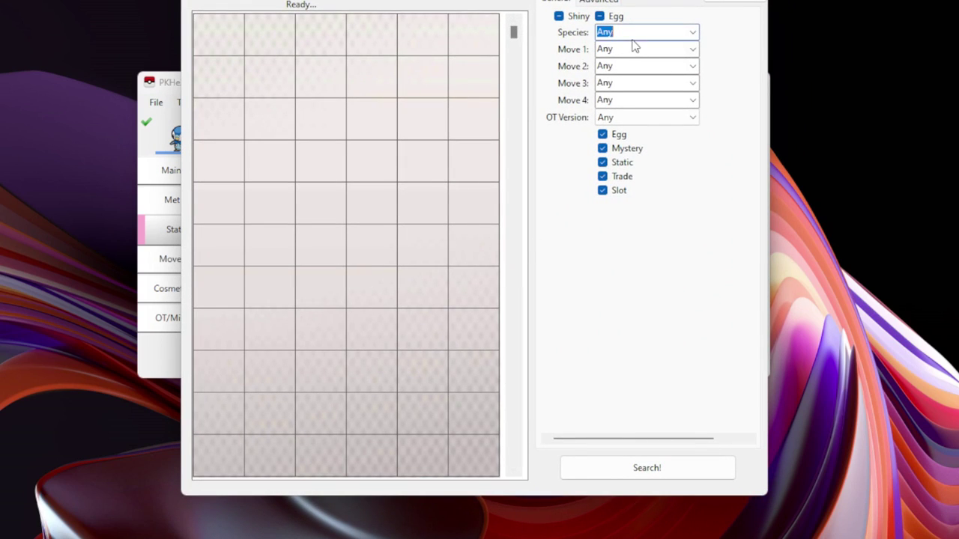
pyautogui.write('iron Boulder')
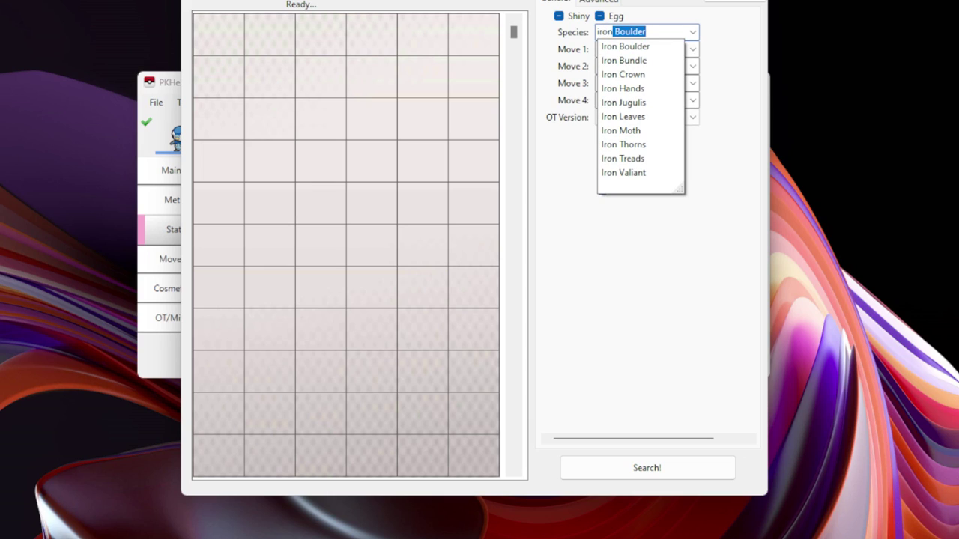
pyautogui.click(626, 103)
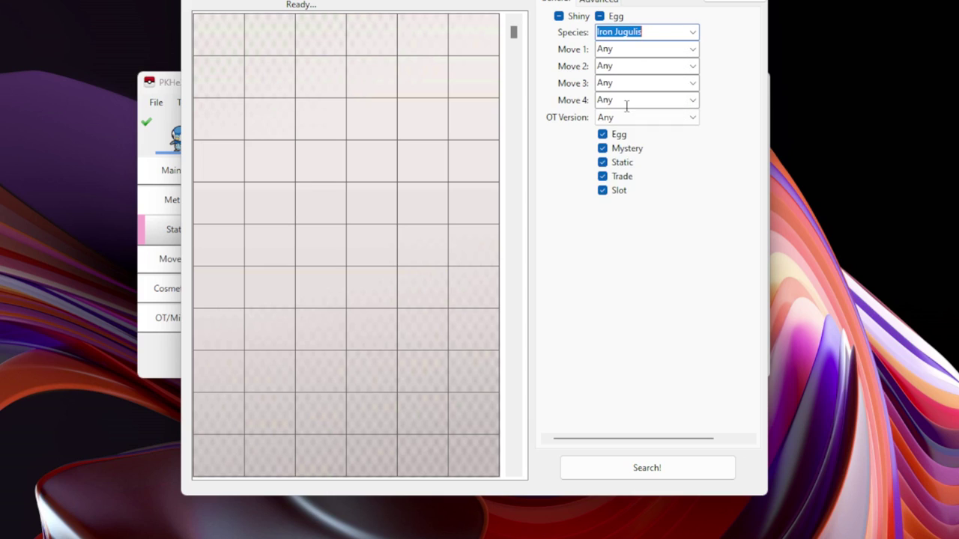
pyautogui.click(633, 464)
# Step: Load the found Iron Jugulis into the editor and store it in the first slot of Box 11's fourth row
pyautogui.rightClick(211, 29)
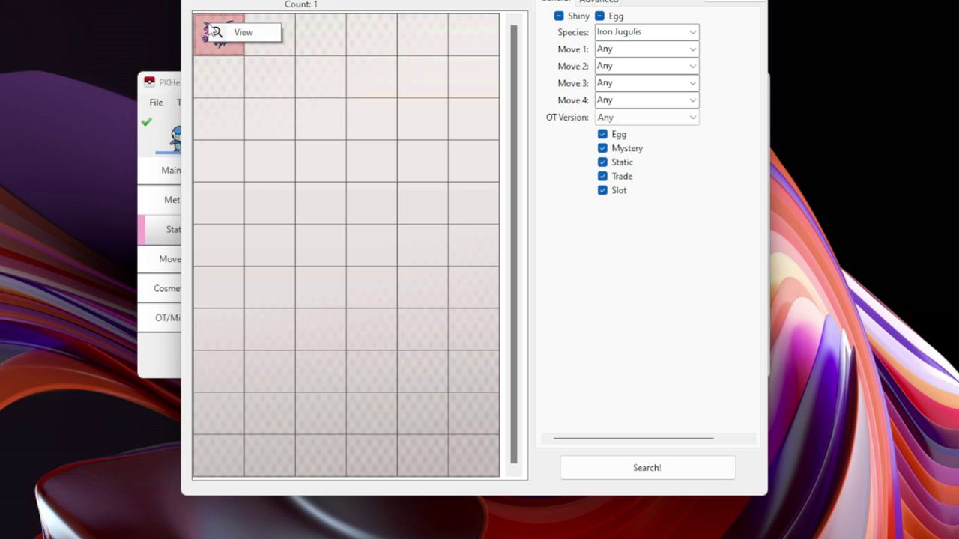
pyautogui.click(225, 33)
pyautogui.hotkey('alt', 'F4')
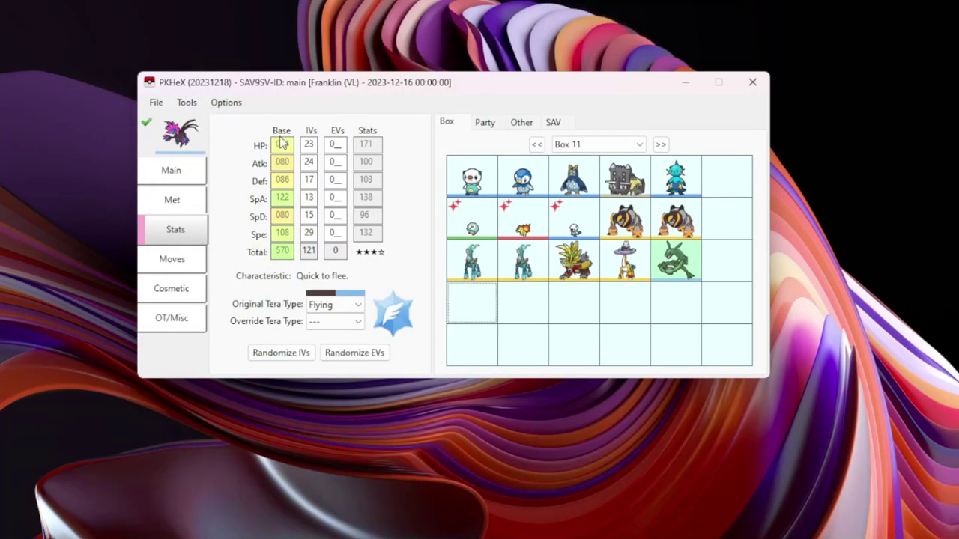
pyautogui.moveTo(179, 131); pyautogui.dragTo(471, 302)
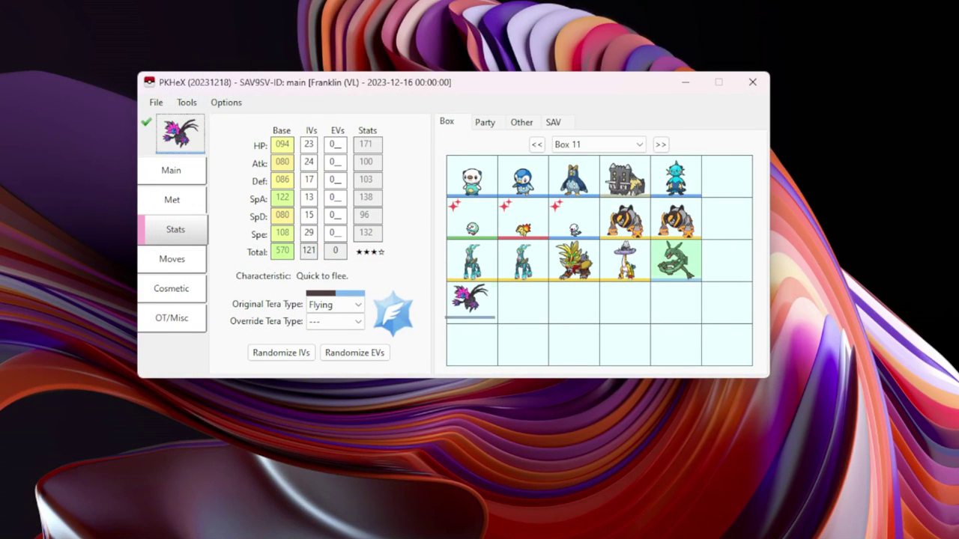
# Step: Replace Iron Jugulis's fourth current move with Meteor Beam
pyautogui.click(186, 251)
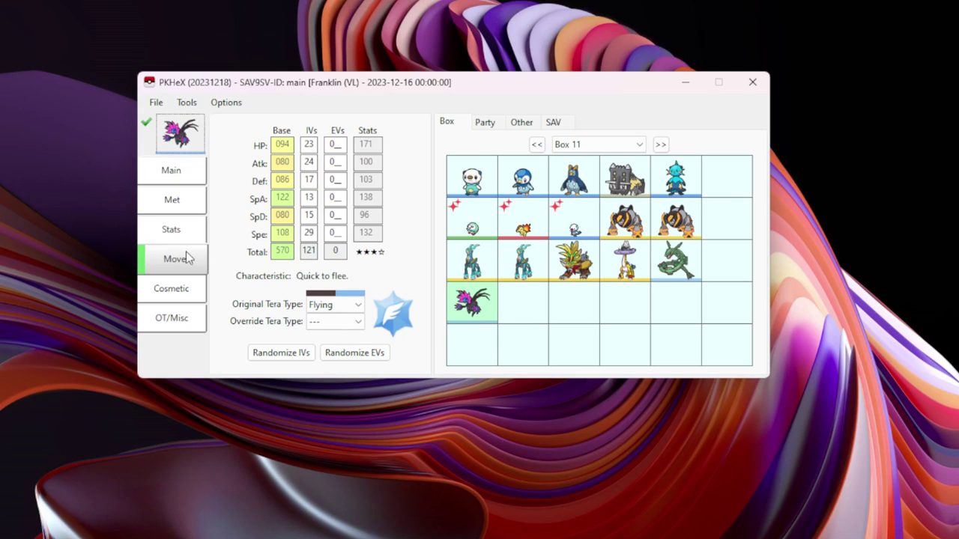
pyautogui.click(321, 211)
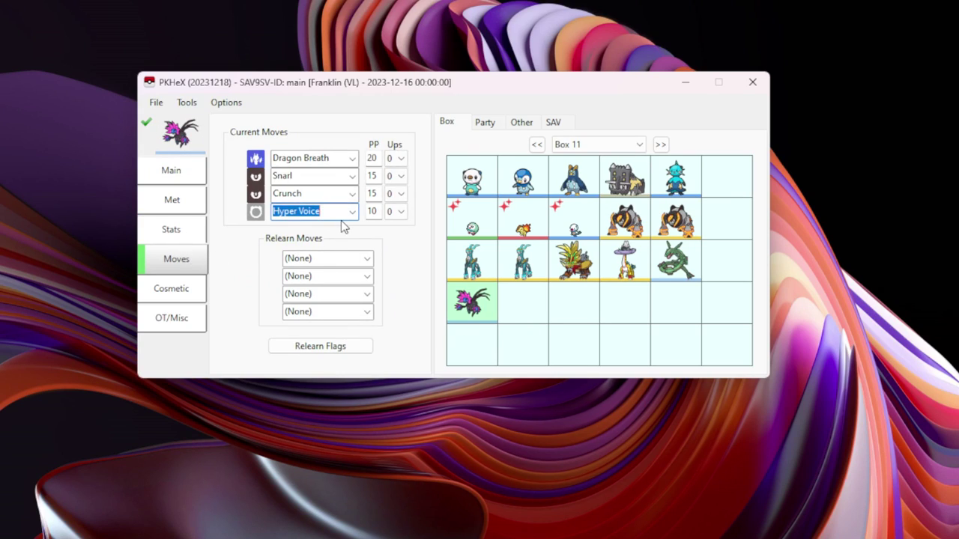
pyautogui.write('me')
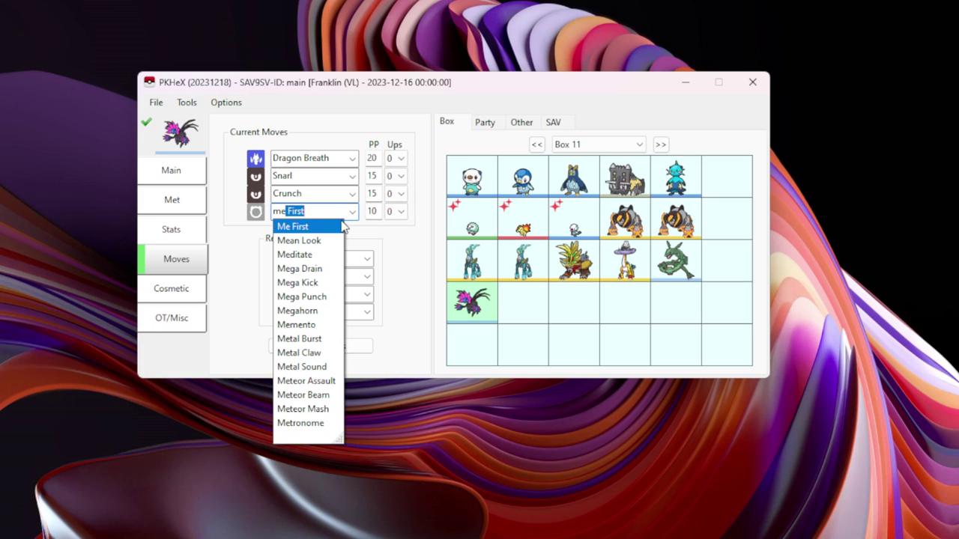
pyautogui.write('teor')
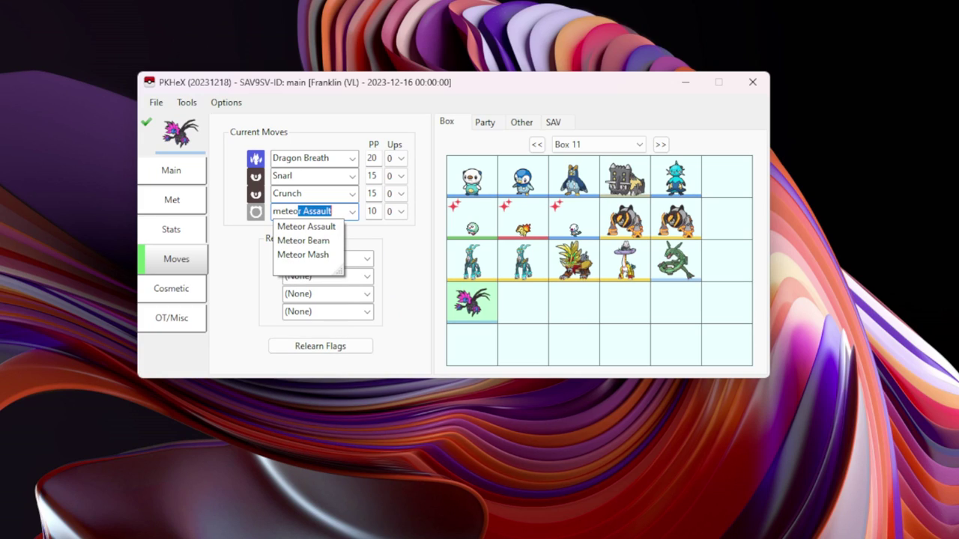
pyautogui.click(313, 242)
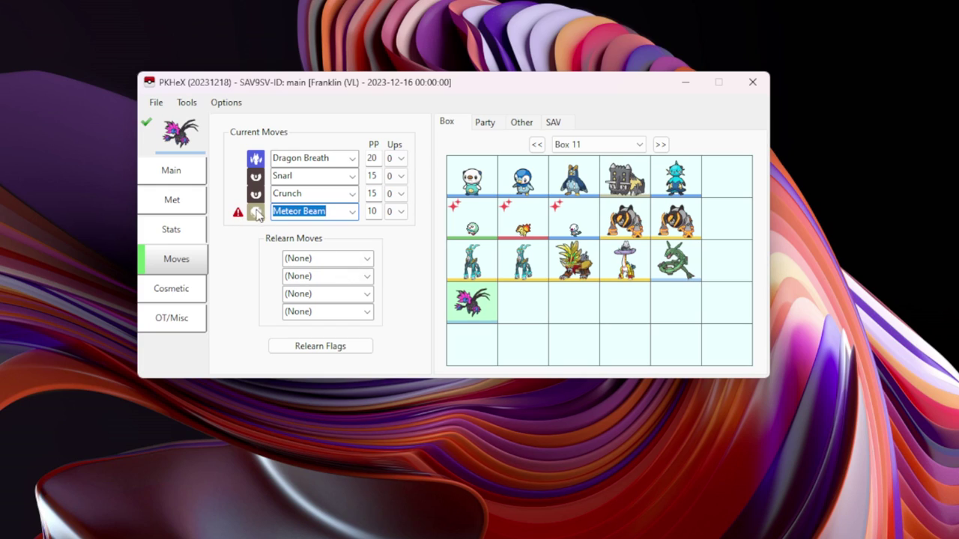
# Step: Enable the Meteor Beam relearn flag (220) for Iron Jugulis and save the flags
pyautogui.click(362, 349)
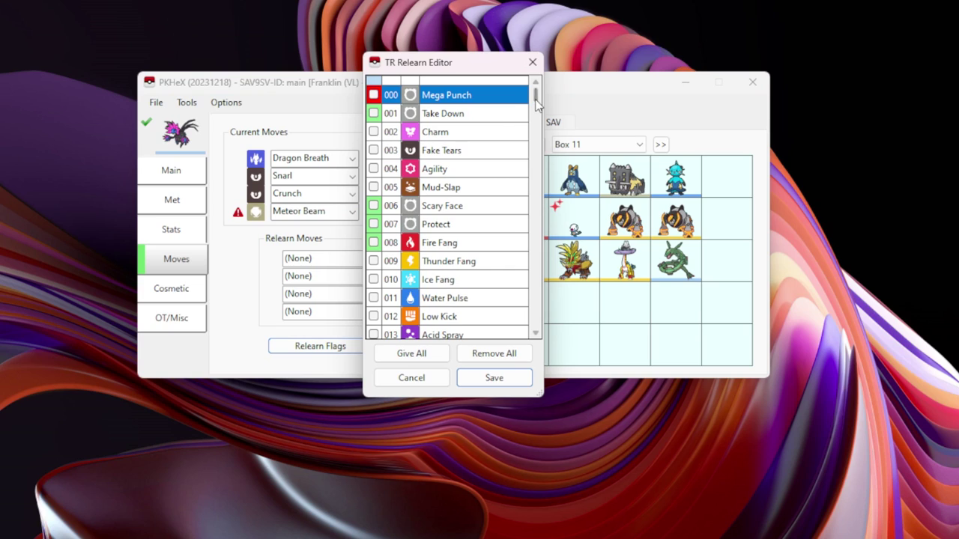
pyautogui.moveTo(535, 101); pyautogui.dragTo(524, 303)
pyautogui.scroll(-6, 523, 303)
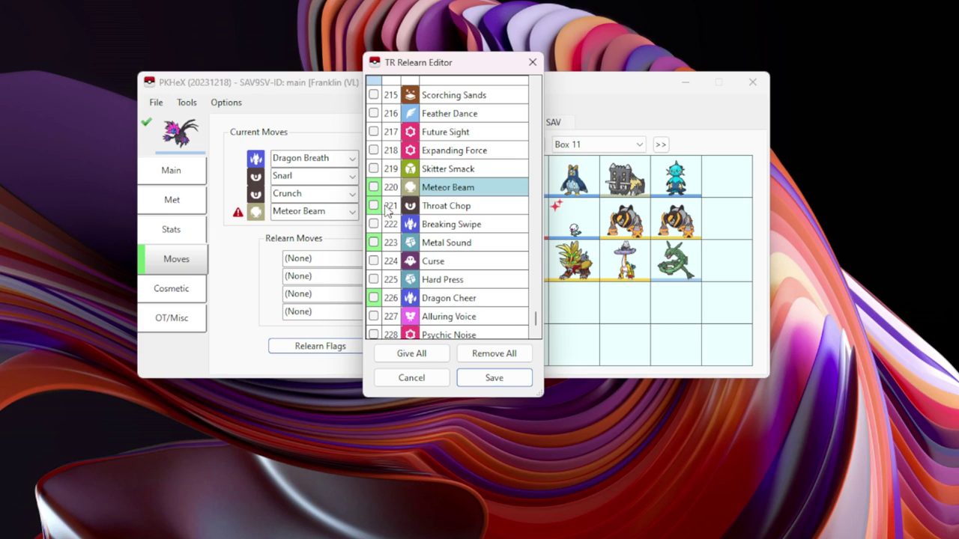
pyautogui.click(461, 192)
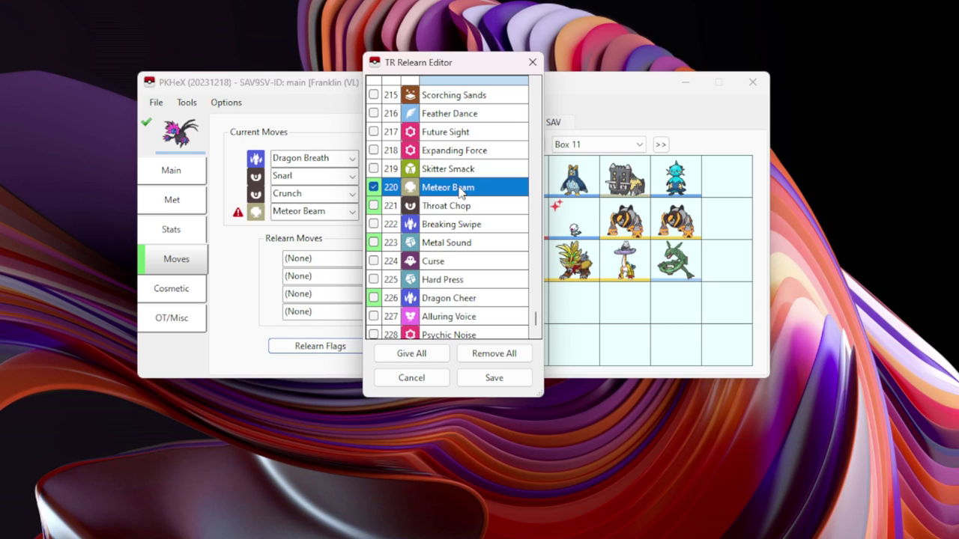
pyautogui.click(510, 380)
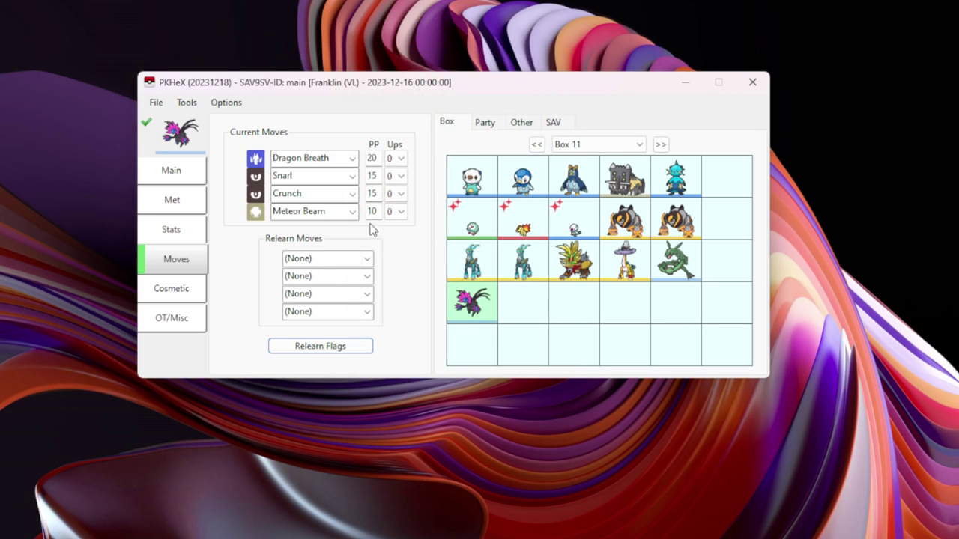
# Step: Set Meteor Beam's PP Ups to 3 and check Iron Jugulis's legality
pyautogui.click(401, 217)
pyautogui.click(402, 261)
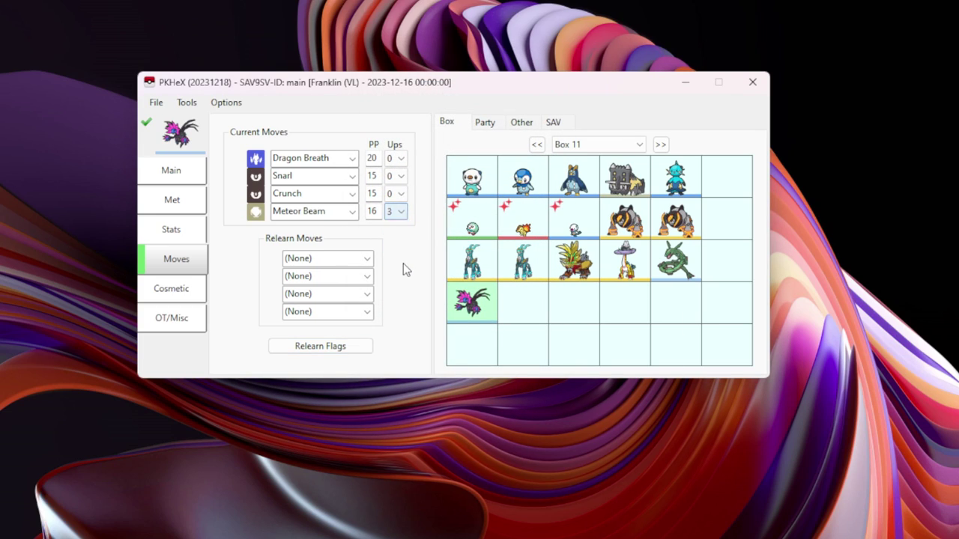
pyautogui.click(146, 123)
pyautogui.click(486, 292)
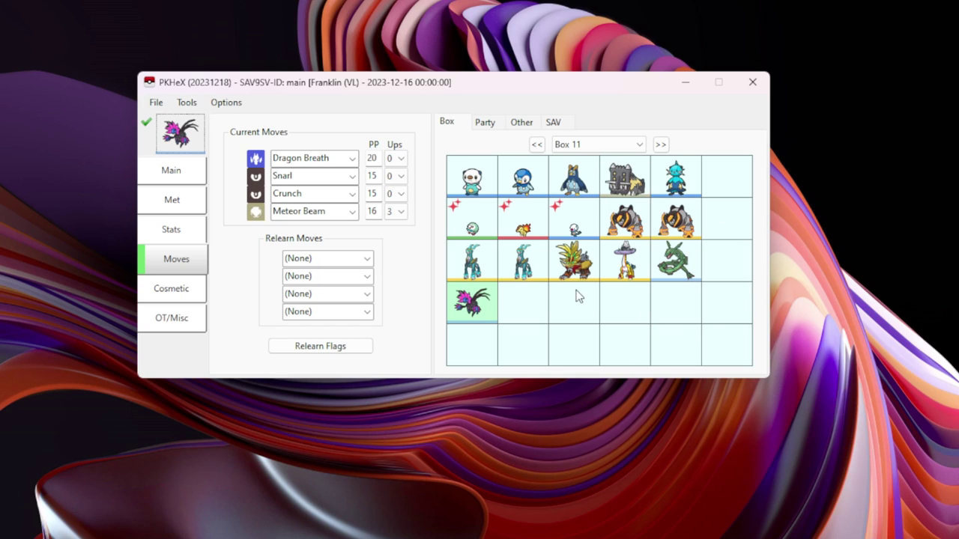
# Step: Load Gouging Fire and the second Iron Crown from Box 11's third row in turn and check each one's legality
pyautogui.moveTo(574, 262)
pyautogui.mouseDown()
pyautogui.moveTo(173, 127)
pyautogui.moveTo(137, 128)
pyautogui.mouseUp()
pyautogui.click(144, 121)
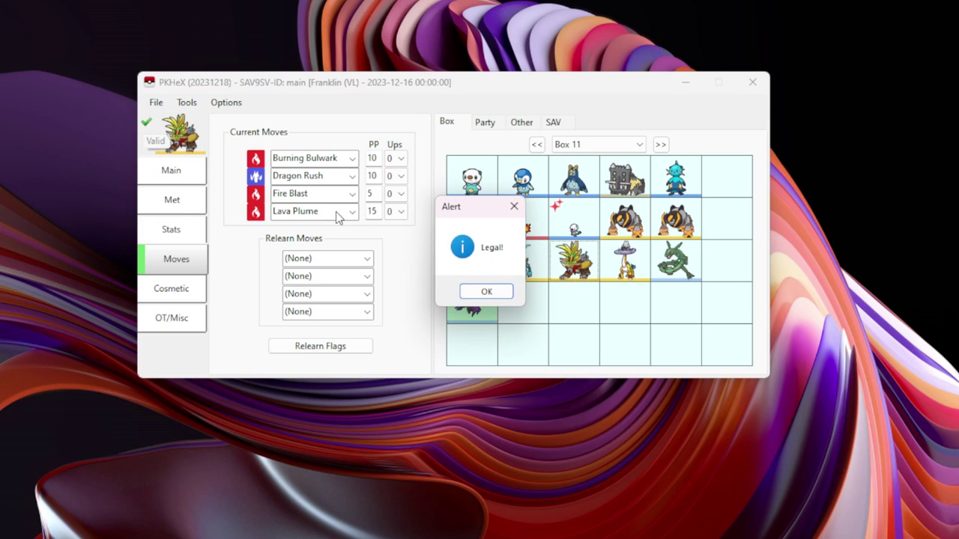
pyautogui.click(486, 291)
pyautogui.click(523, 260)
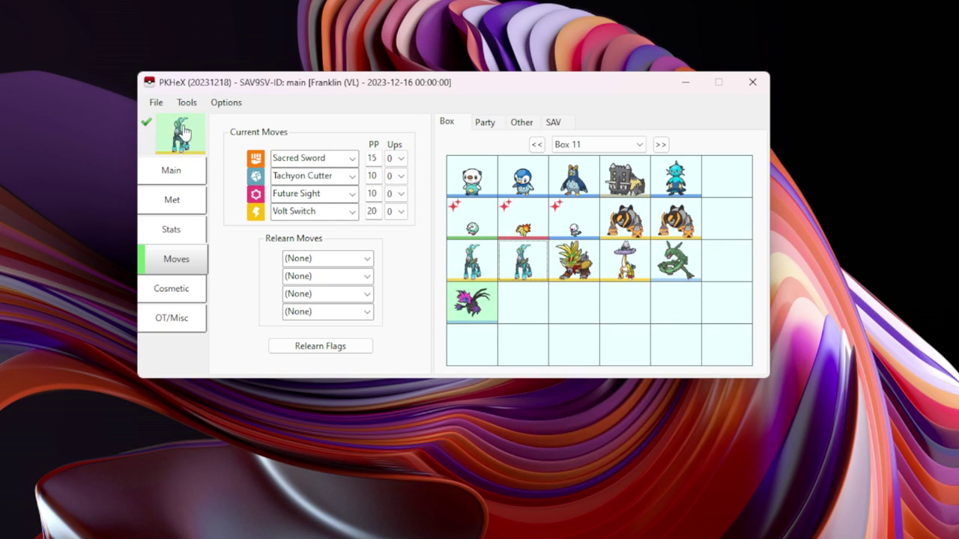
pyautogui.click(144, 121)
pyautogui.click(486, 292)
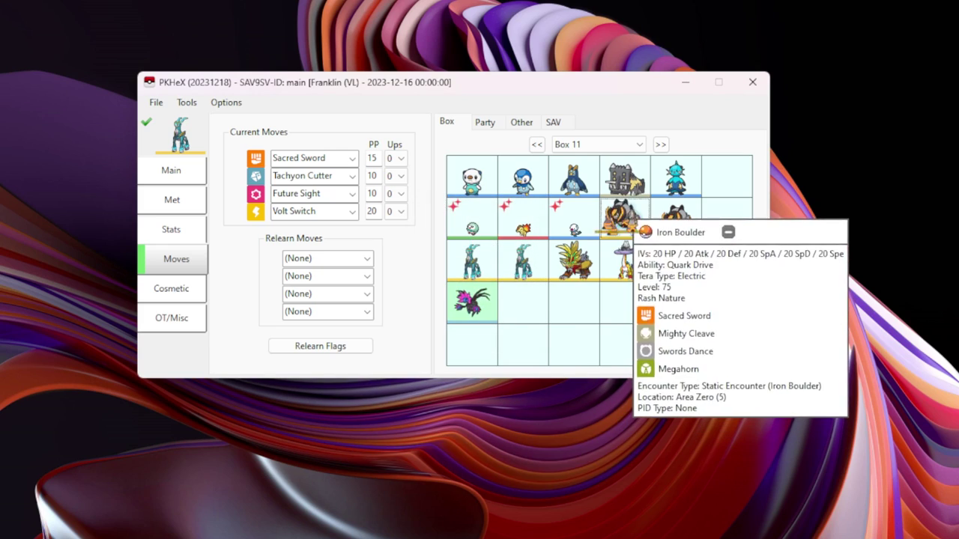
# Step: Load the first Iron Boulder from Box 11's second row and check its legality
pyautogui.click(625, 218)
pyautogui.click(144, 122)
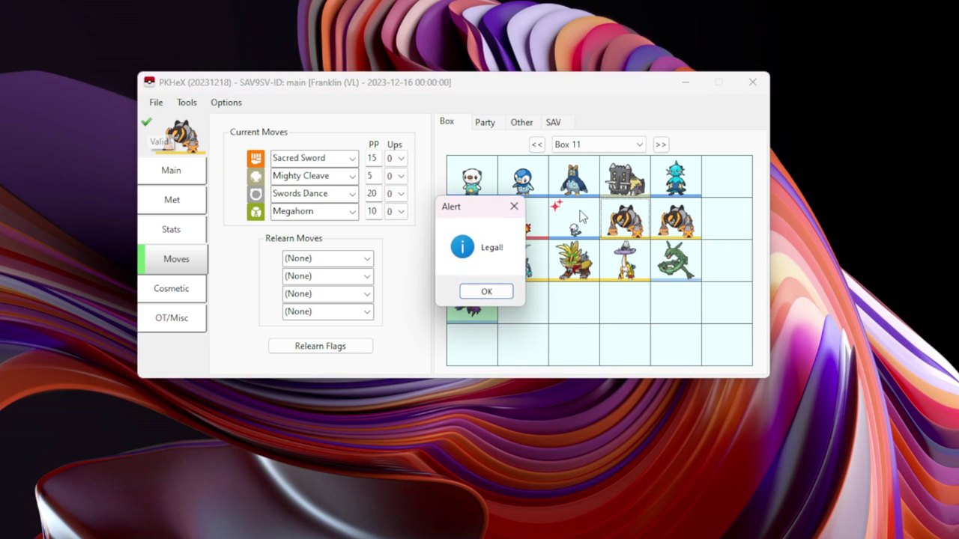
# Step: Load Bastiodon from Box 11's first row into the editor and check its legality
pyautogui.click(486, 292)
pyautogui.click(660, 144)
pyautogui.click(537, 145)
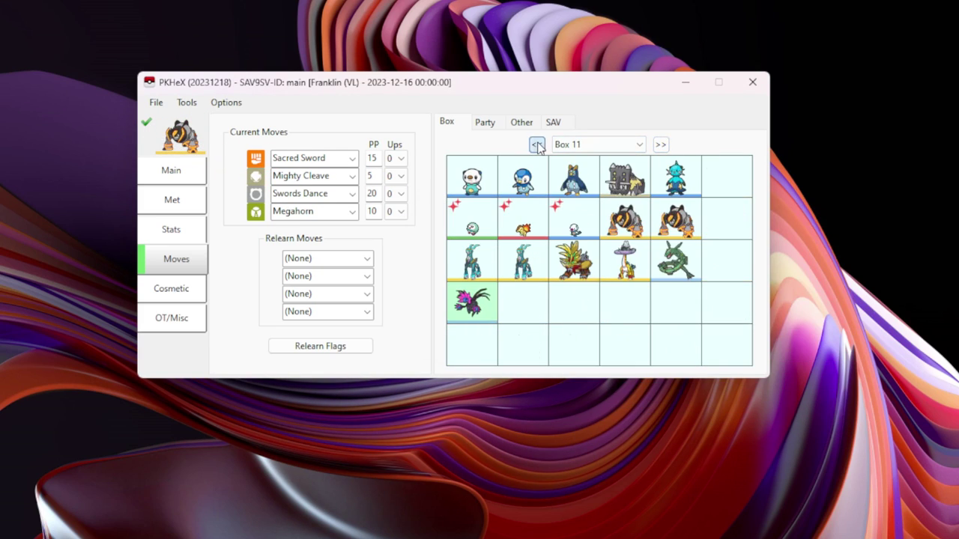
pyautogui.moveTo(623, 183)
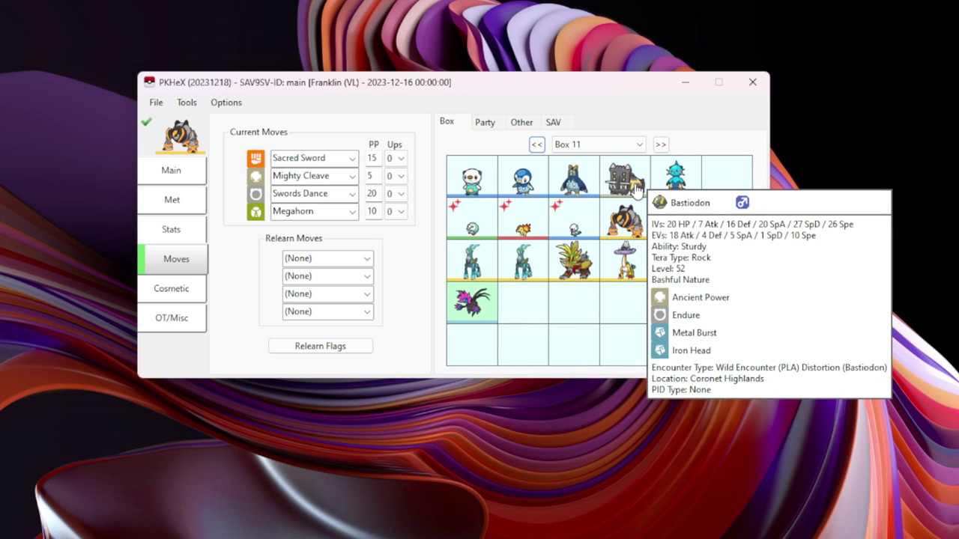
pyautogui.moveTo(636, 189); pyautogui.dragTo(174, 133)
pyautogui.click(147, 123)
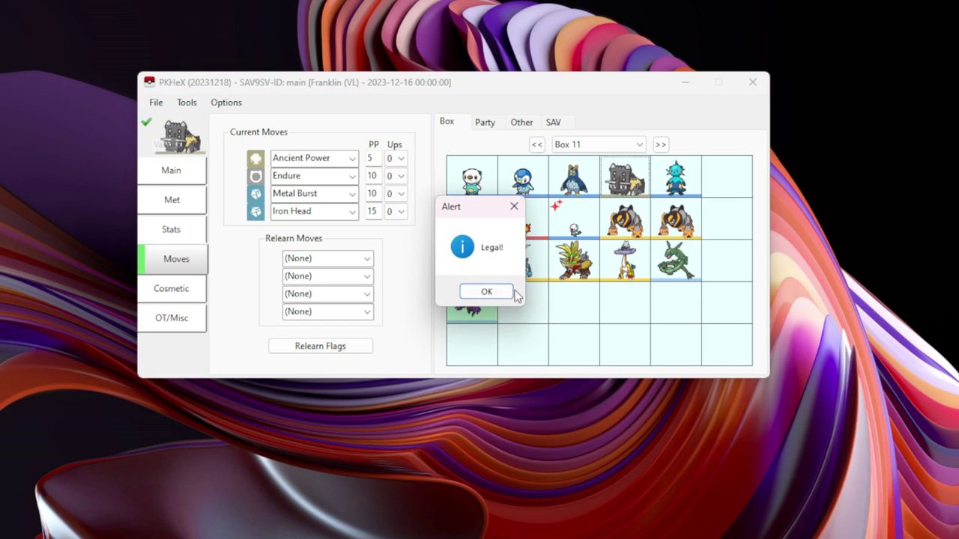
pyautogui.click(498, 292)
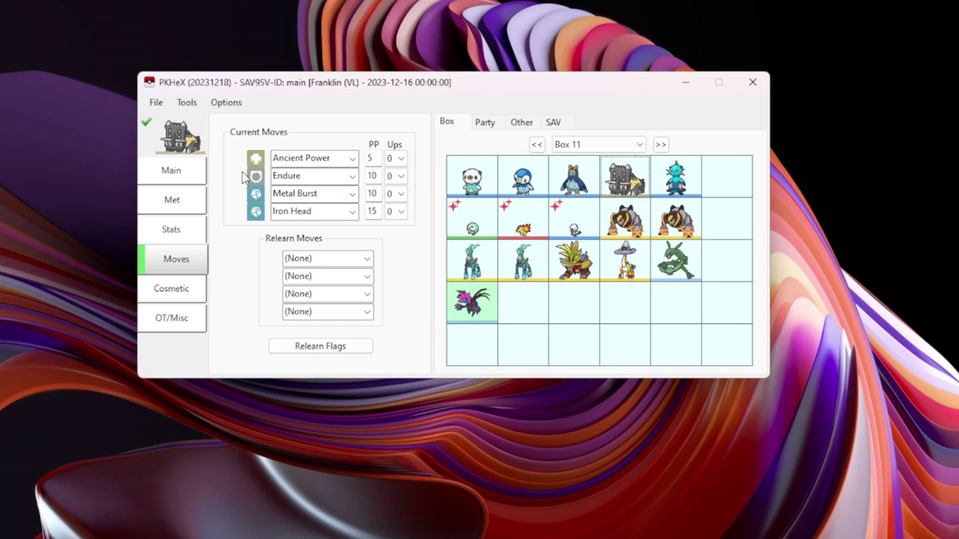
# Step: Set Bastiodon's HP IV to 31 and check its legality
pyautogui.click(171, 231)
pyautogui.moveTo(314, 144); pyautogui.dragTo(302, 147)
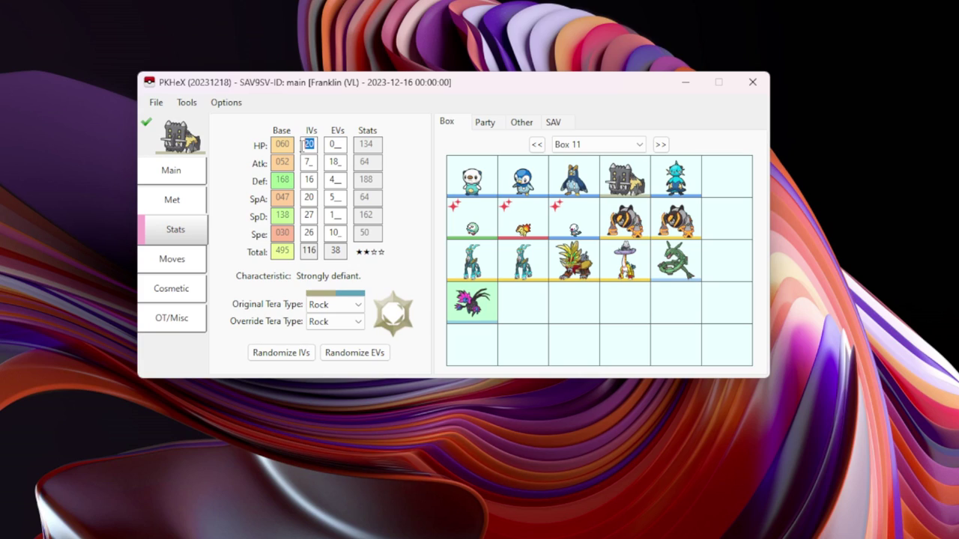
pyautogui.write('31')
pyautogui.click(147, 122)
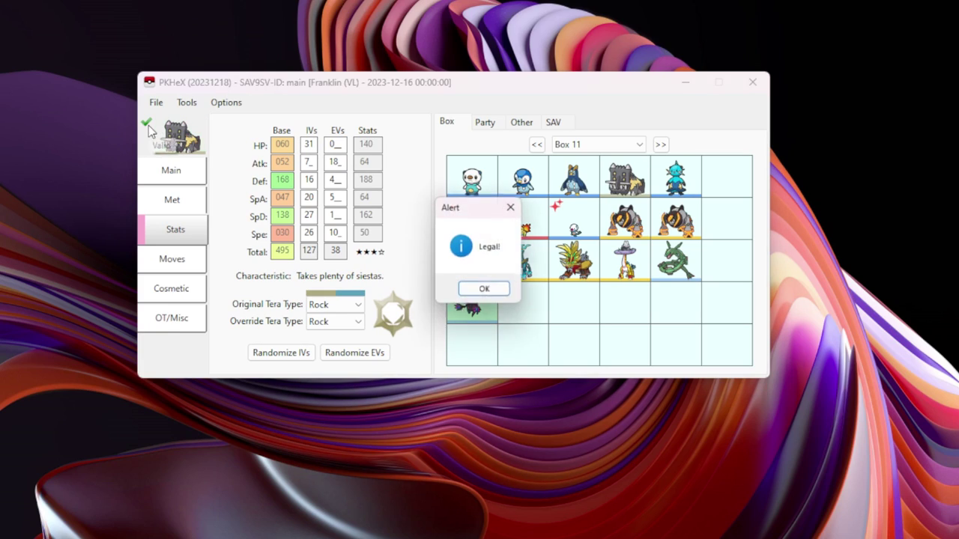
pyautogui.click(483, 290)
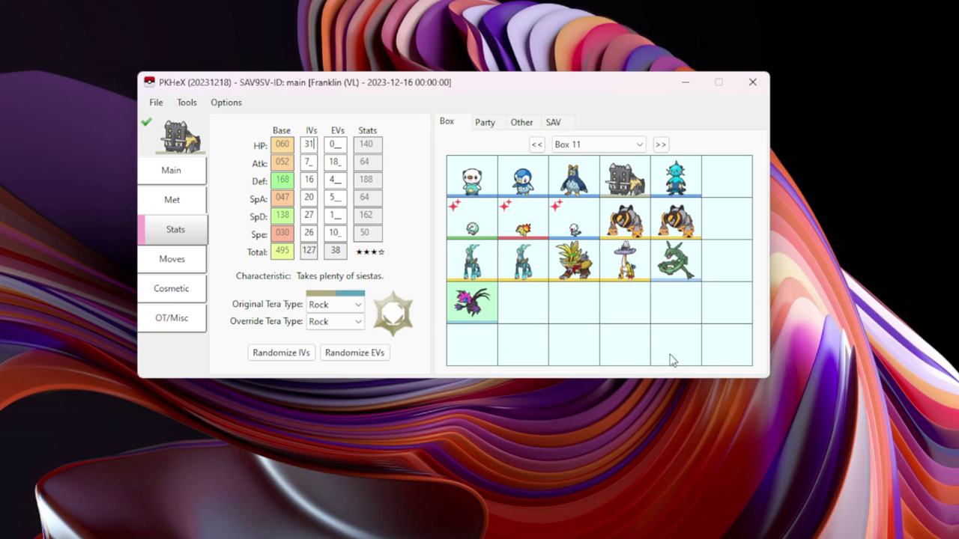
# Step: Examine the key items in the save's item inventory, close it without saving, and return to Box 11
pyautogui.click(485, 123)
pyautogui.click(524, 125)
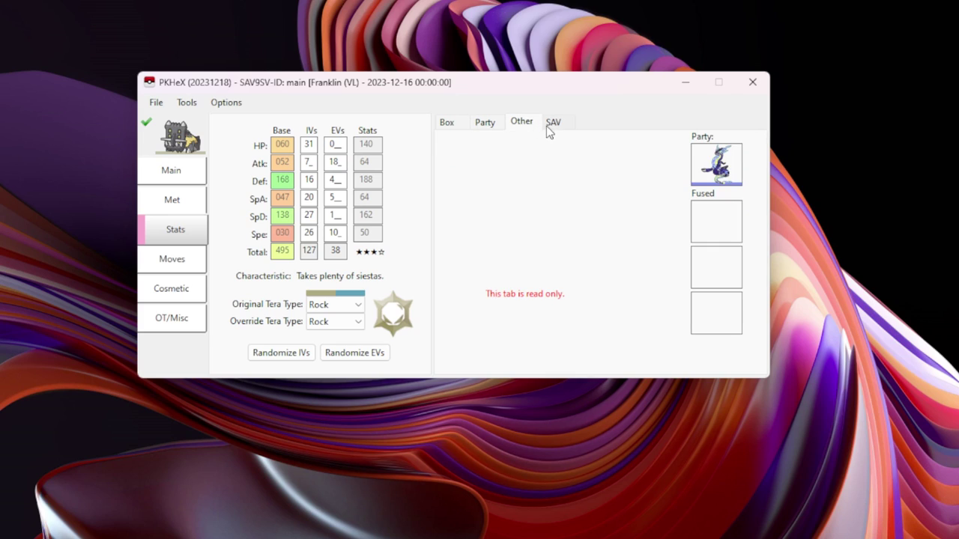
pyautogui.click(546, 126)
pyautogui.click(628, 270)
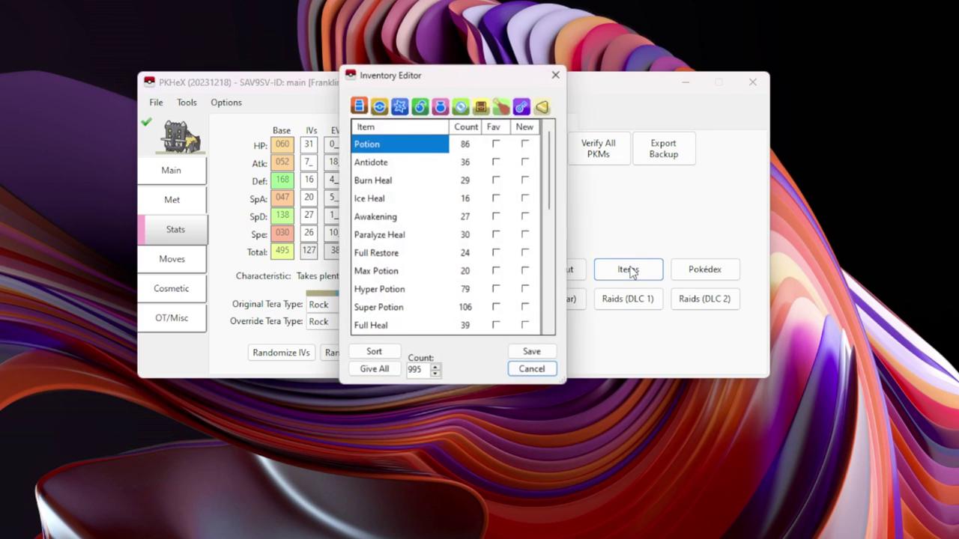
pyautogui.click(523, 105)
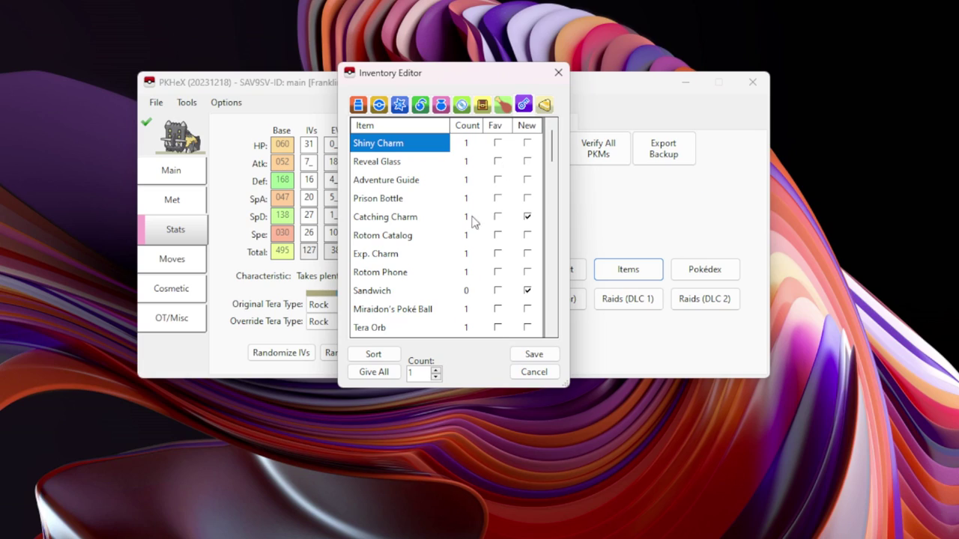
pyautogui.scroll(-1, 417, 255)
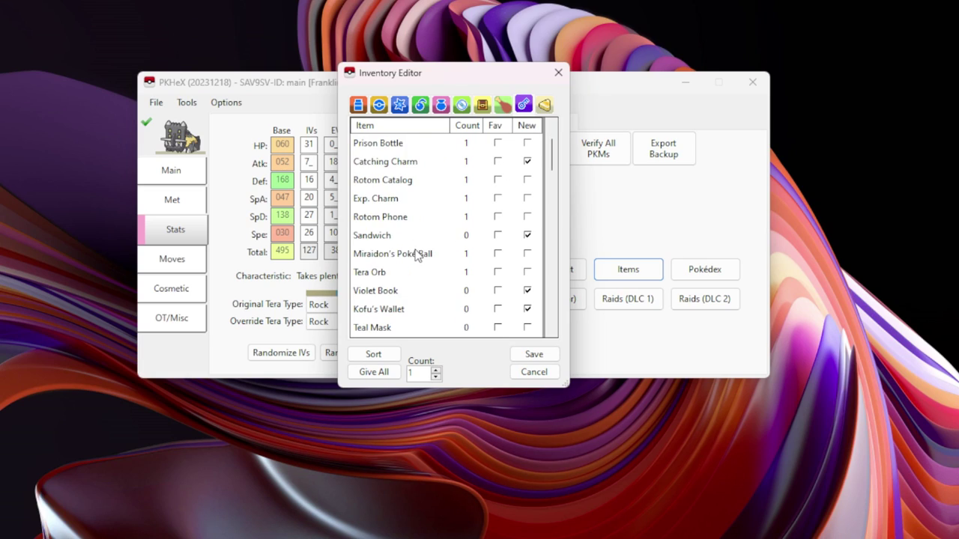
pyautogui.scroll(-8, 416, 256)
pyautogui.scroll(6, 416, 255)
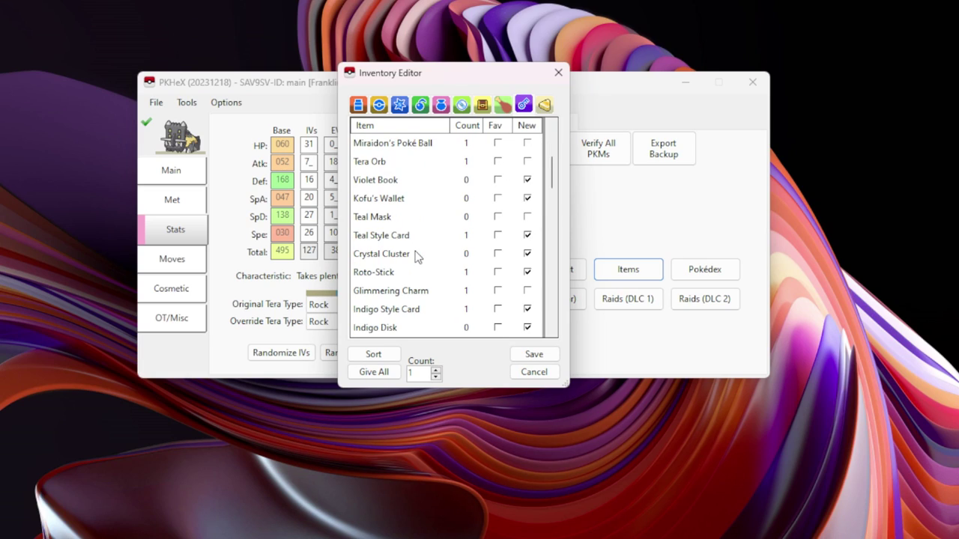
pyautogui.scroll(-1, 418, 257)
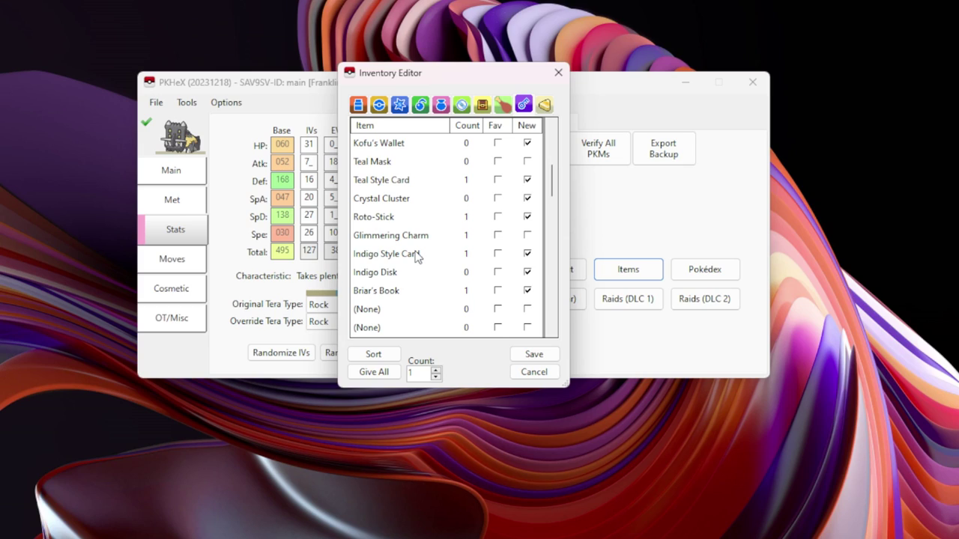
pyautogui.scroll(4, 417, 257)
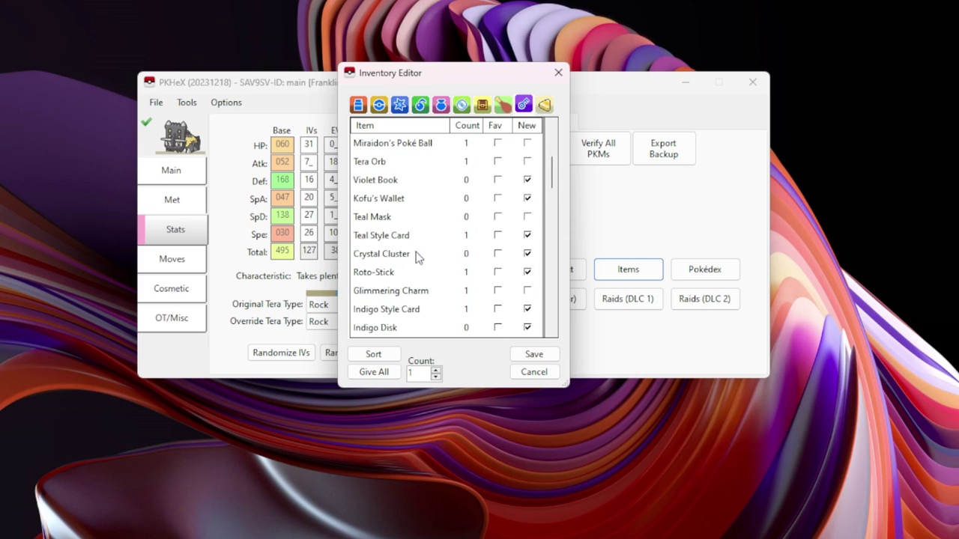
pyautogui.click(558, 74)
pyautogui.click(523, 122)
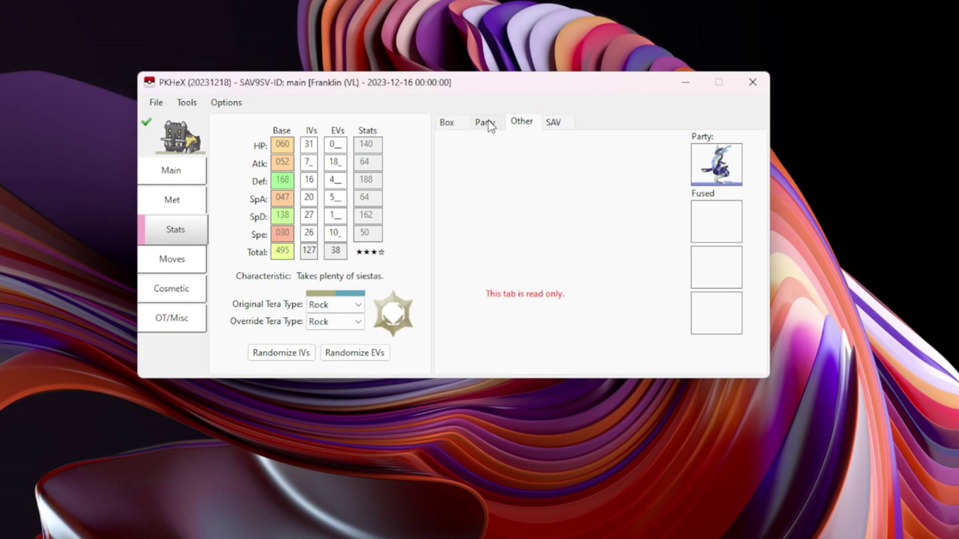
pyautogui.click(457, 123)
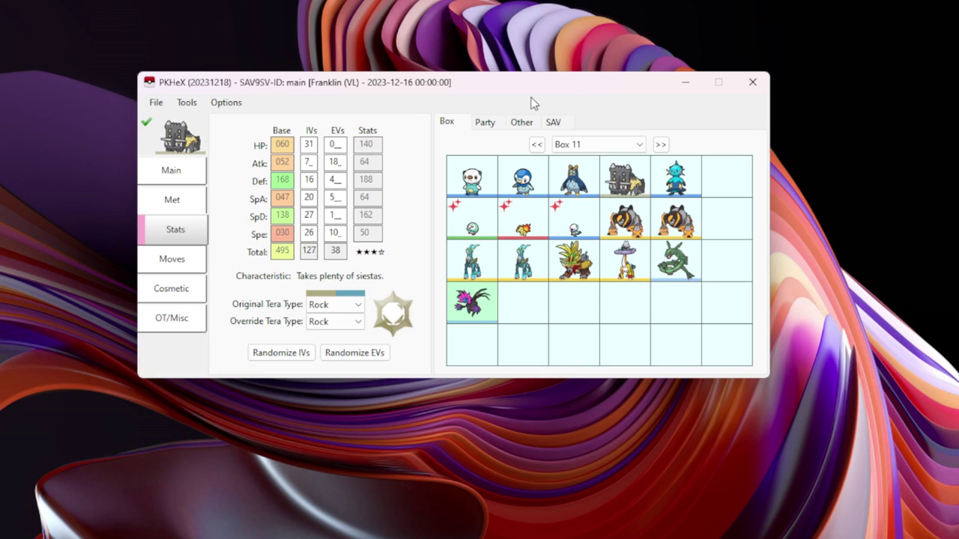
pyautogui.click(192, 201)
pyautogui.click(182, 180)
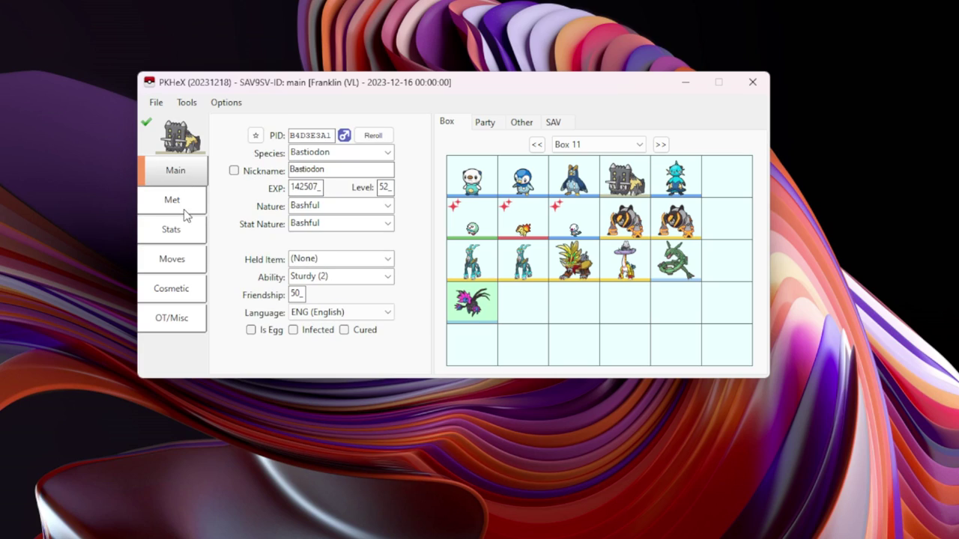
pyautogui.click(183, 262)
pyautogui.click(186, 294)
pyautogui.click(185, 324)
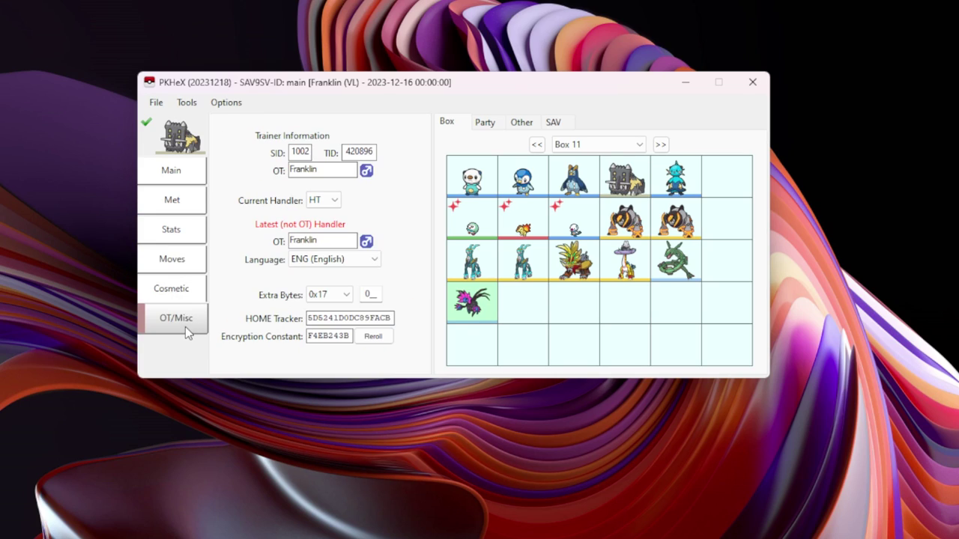
pyautogui.click(177, 180)
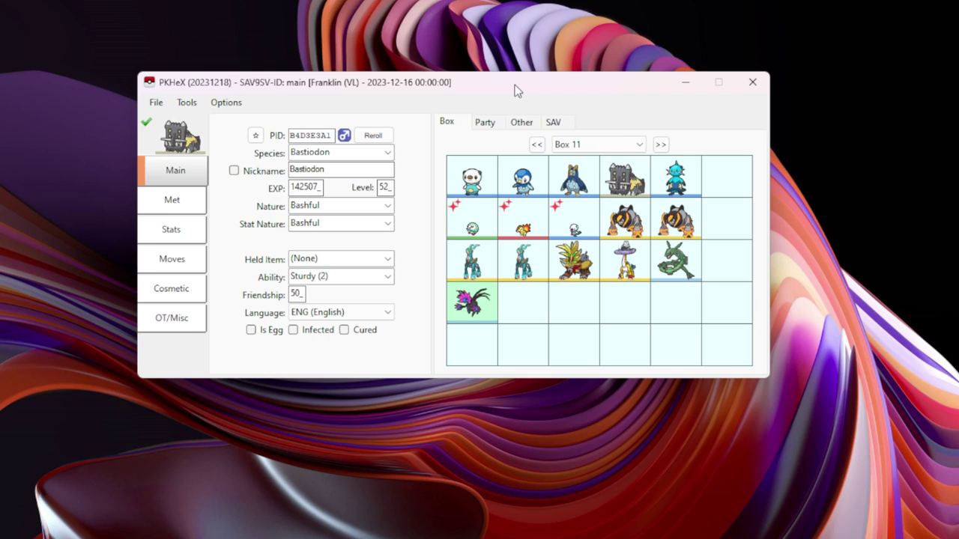